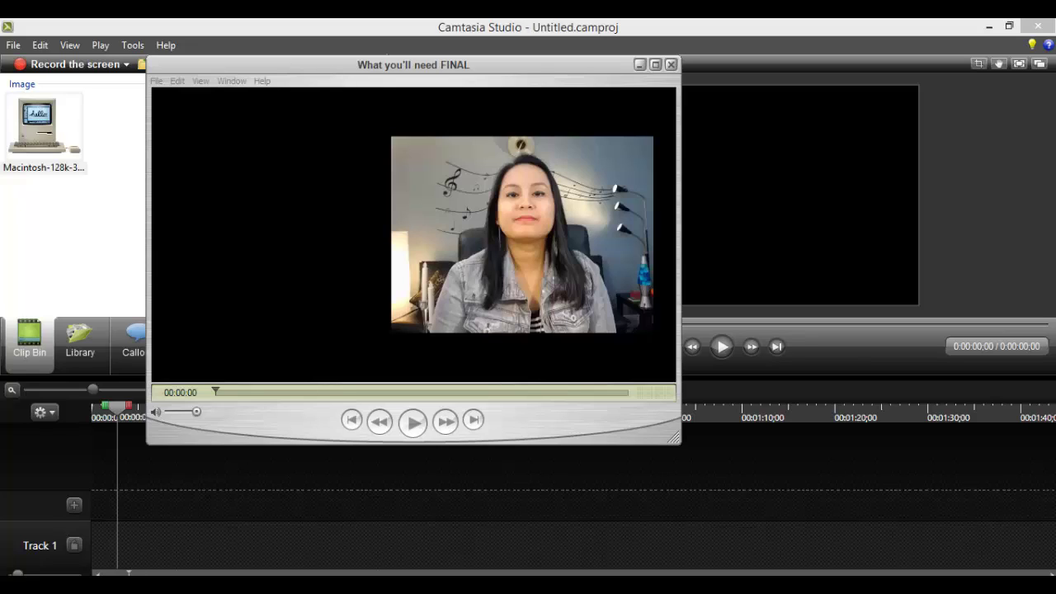
# Make the QuickTime 'What you'll need FINAL' video window active
pyautogui.click(548, 63)
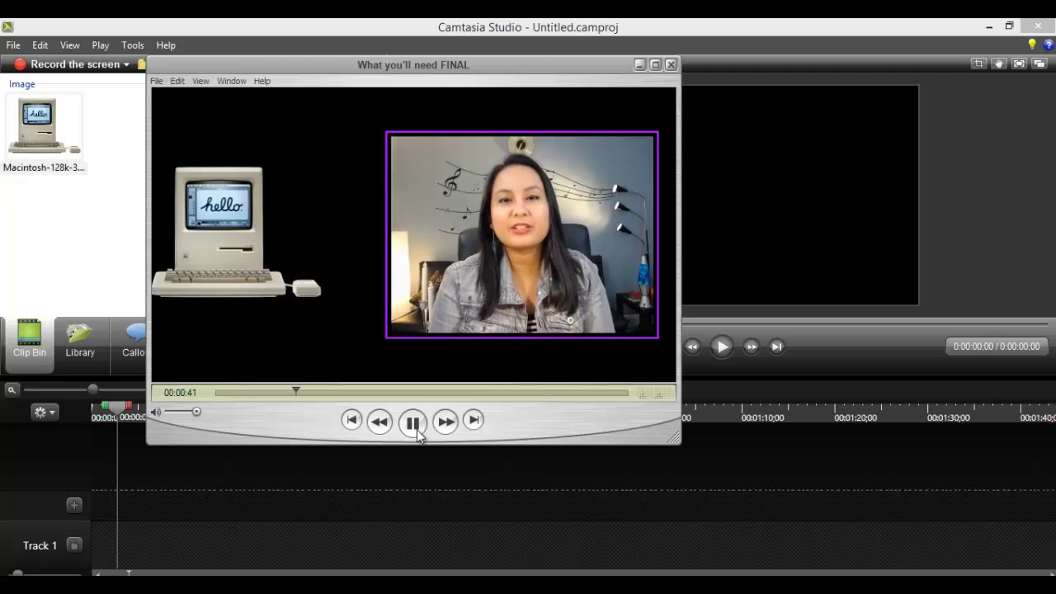
# Pause the tutorial video and minimize the QuickTime window to reveal the Camtasia project
pyautogui.click(417, 430)
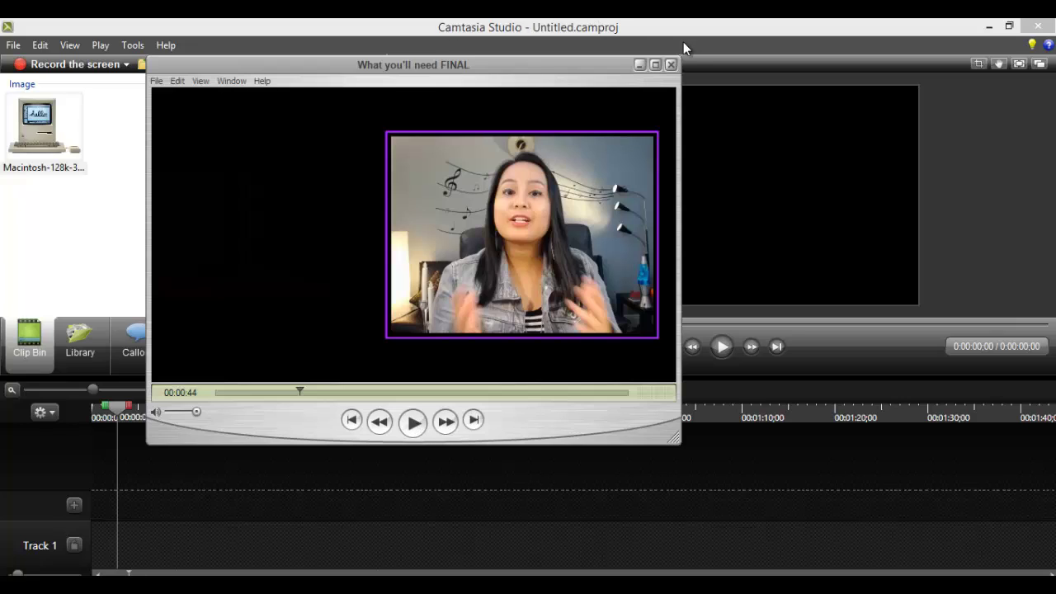
pyautogui.click(640, 66)
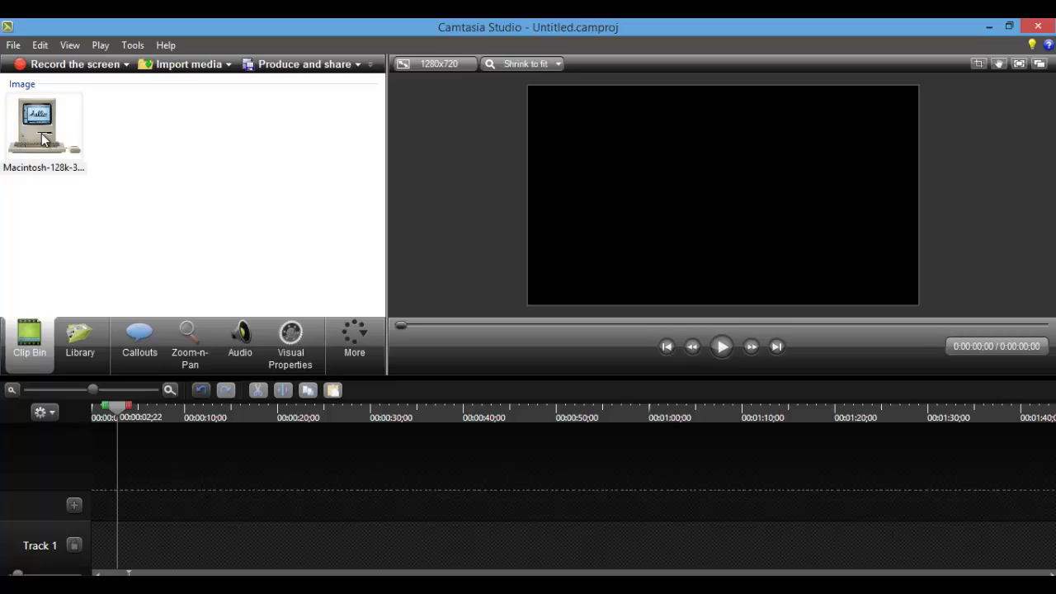
# Place the Macintosh-128k image on Track 1 and enlarge it, centred on the 1280x720 canvas
pyautogui.moveTo(43, 140); pyautogui.dragTo(121, 546)
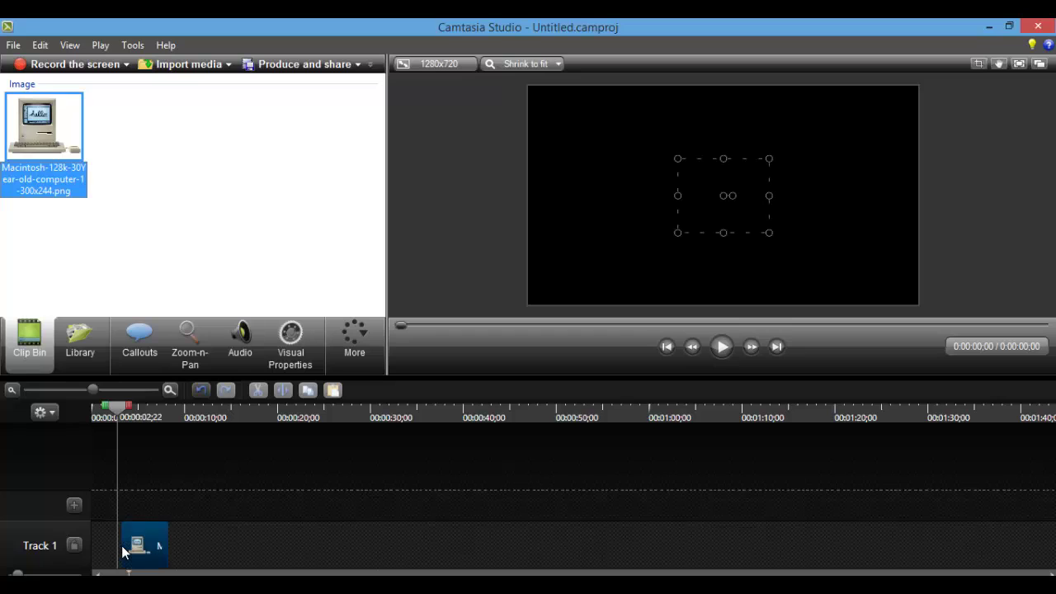
pyautogui.click(122, 417)
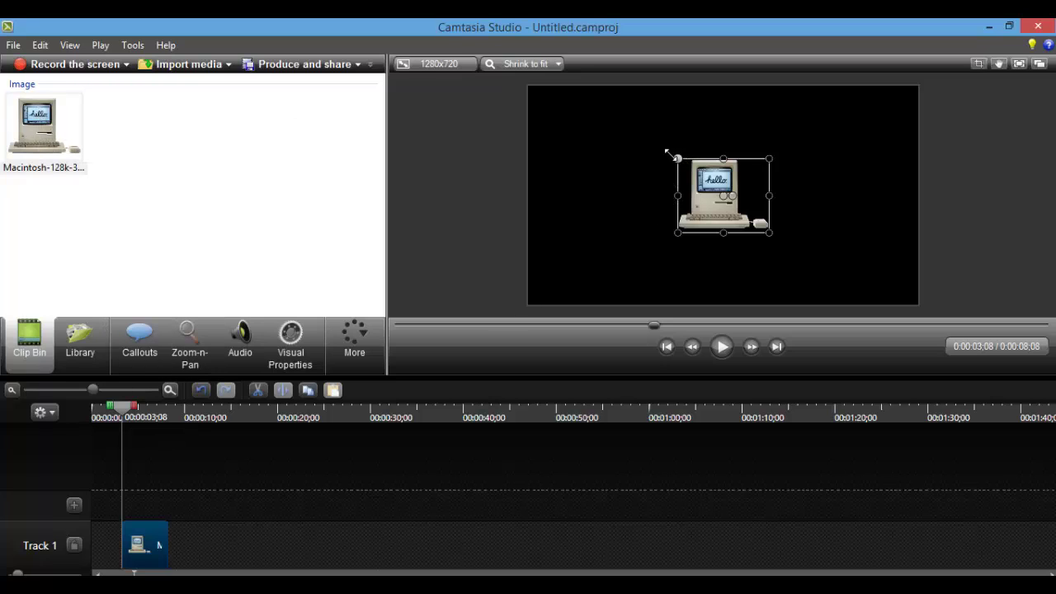
pyautogui.moveTo(678, 158); pyautogui.dragTo(649, 136)
pyautogui.moveTo(686, 169)
pyautogui.mouseDown()
pyautogui.moveTo(696, 185)
pyautogui.moveTo(680, 209)
pyautogui.moveTo(695, 184)
pyautogui.mouseUp()
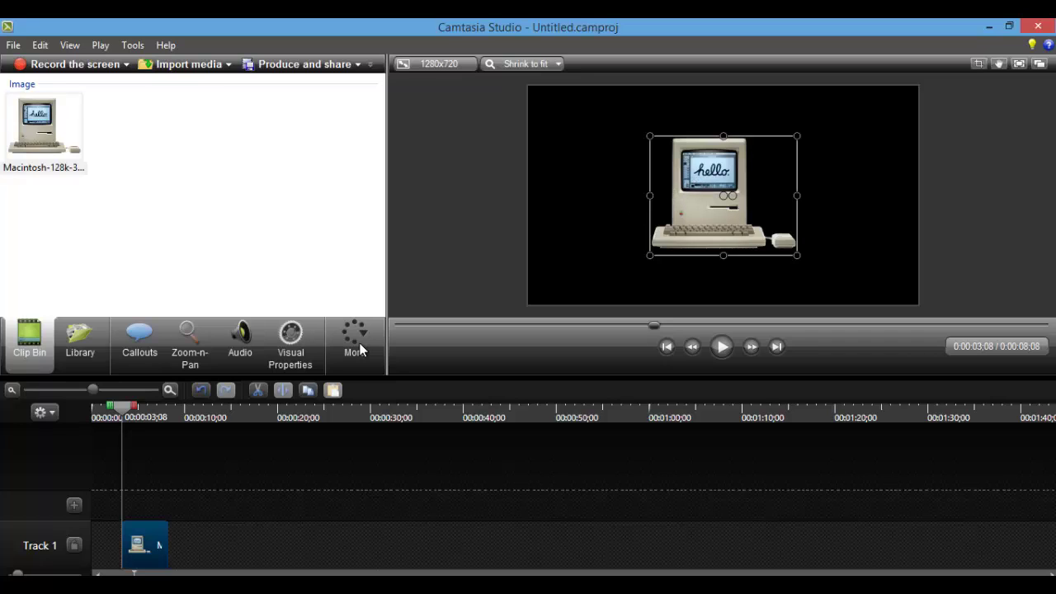
# Delay the Macintosh clip's start on Track 1 and set the playhead to about 0:00:03;03
pyautogui.moveTo(140, 559); pyautogui.dragTo(110, 558)
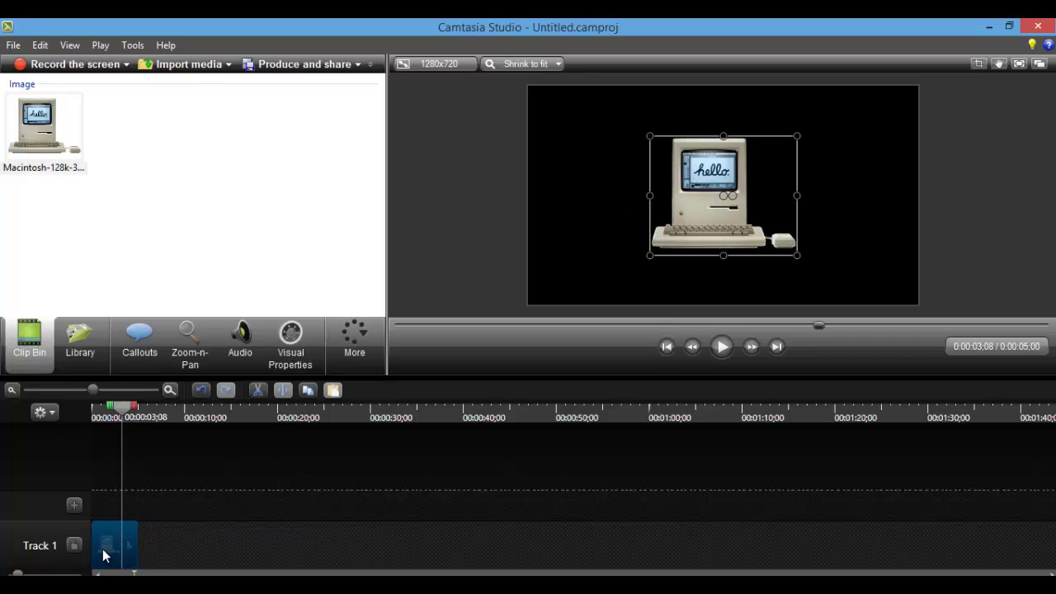
pyautogui.click(94, 415)
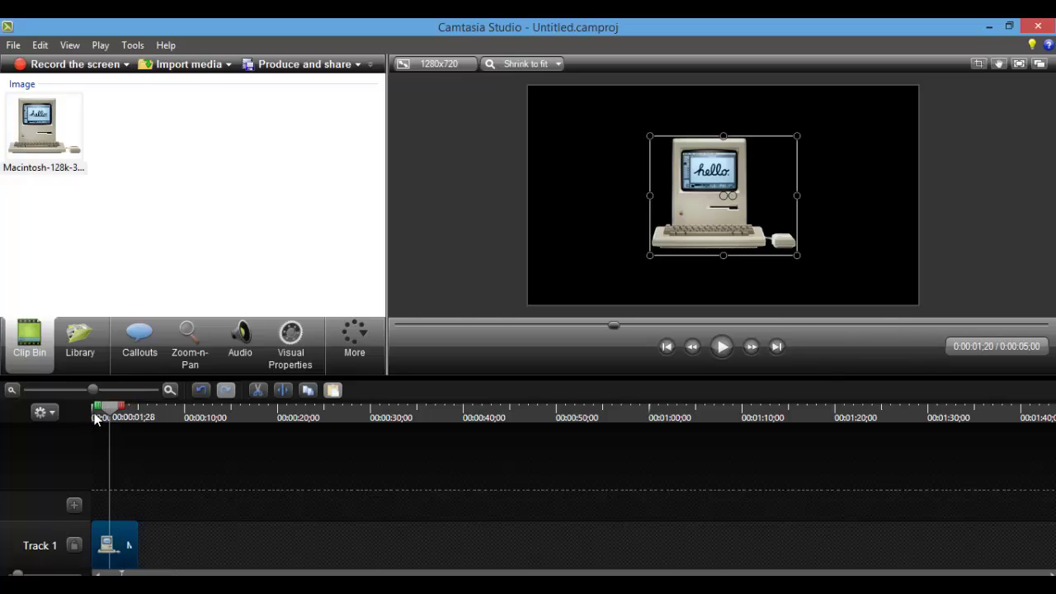
pyautogui.moveTo(93, 415)
pyautogui.mouseDown()
pyautogui.moveTo(104, 415)
pyautogui.moveTo(91, 417)
pyautogui.mouseUp()
pyautogui.moveTo(102, 553); pyautogui.dragTo(118, 555)
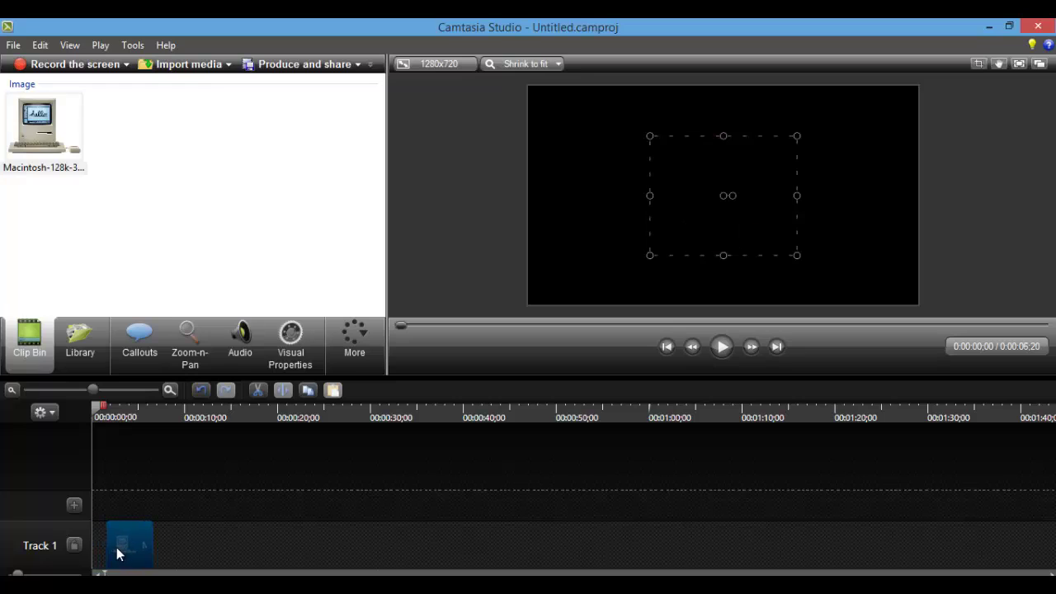
pyautogui.click(107, 417)
pyautogui.moveTo(108, 417); pyautogui.dragTo(121, 416)
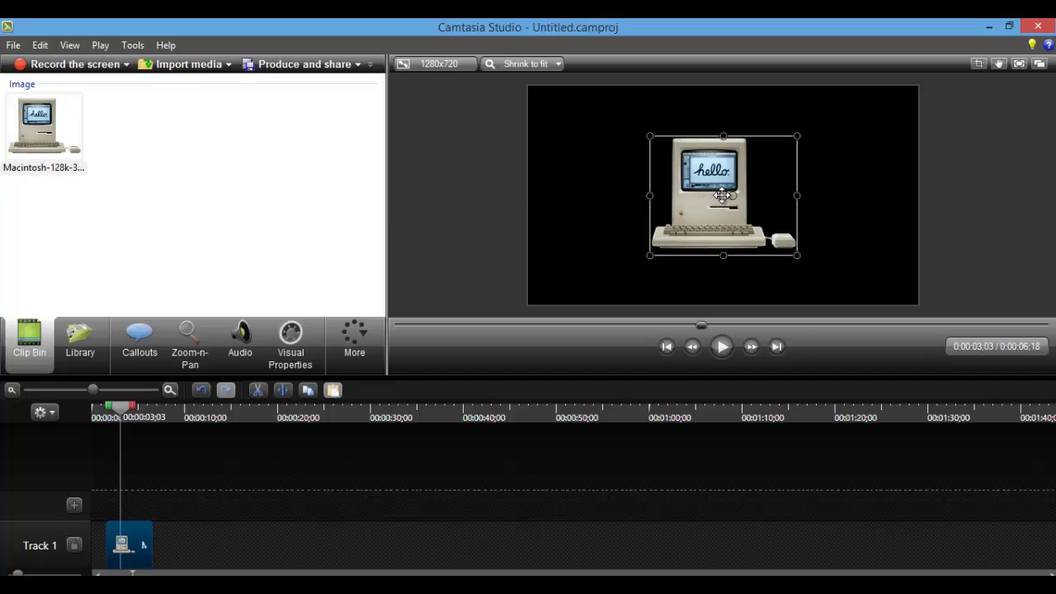
# Drag the image just off the canvas's left edge, then return the playhead to 0:00:02;15
pyautogui.moveTo(720, 197); pyautogui.dragTo(721, 195)
pyautogui.moveTo(706, 196); pyautogui.dragTo(436, 196)
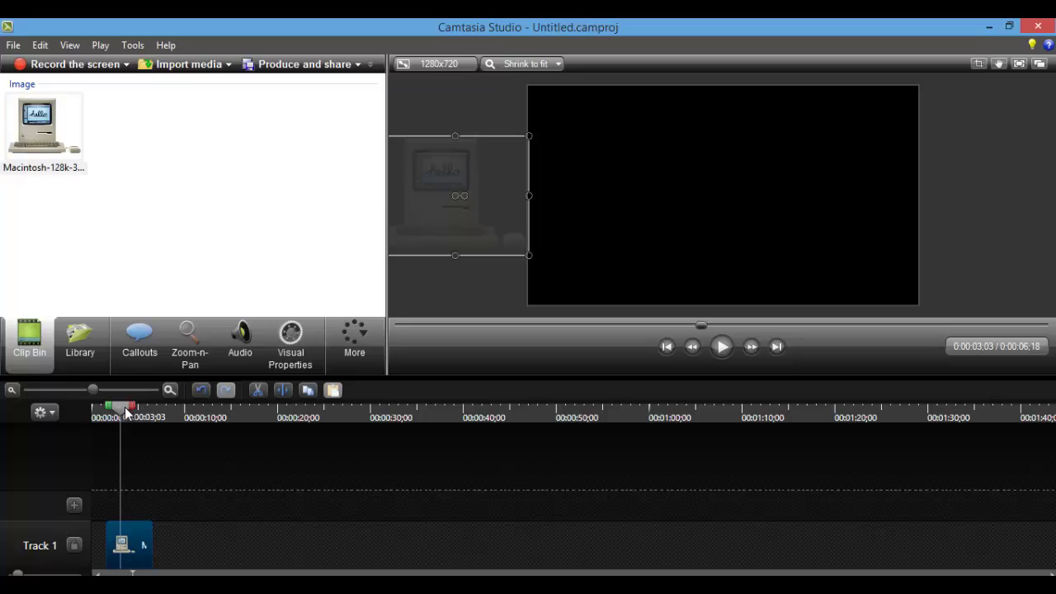
pyautogui.moveTo(132, 401); pyautogui.dragTo(116, 417)
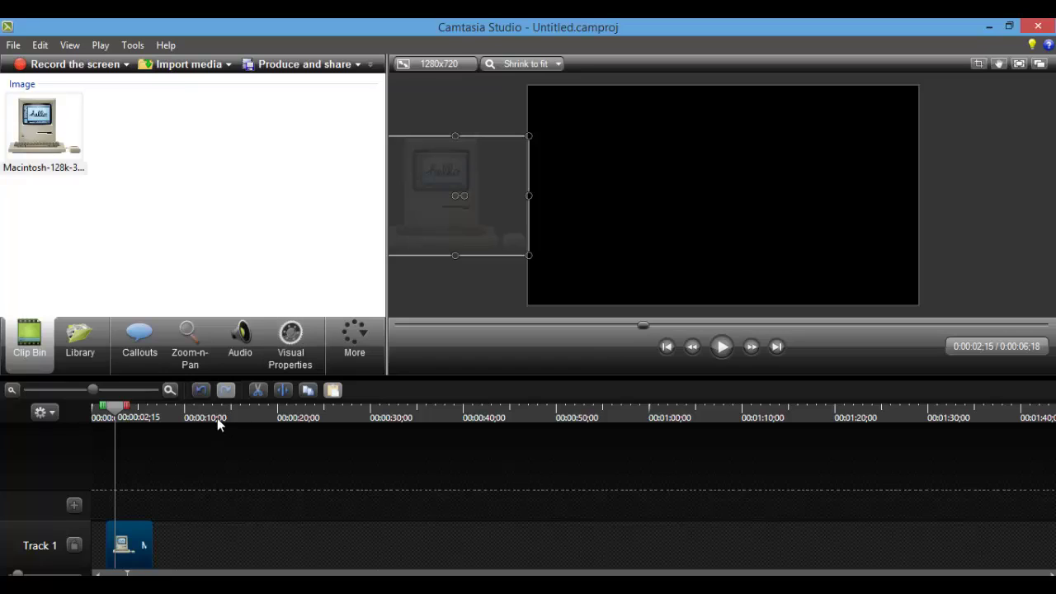
# Animate the image sliding from off-canvas left to centre, preview it, and extend the clip to 0:00:18;10
pyautogui.click(294, 354)
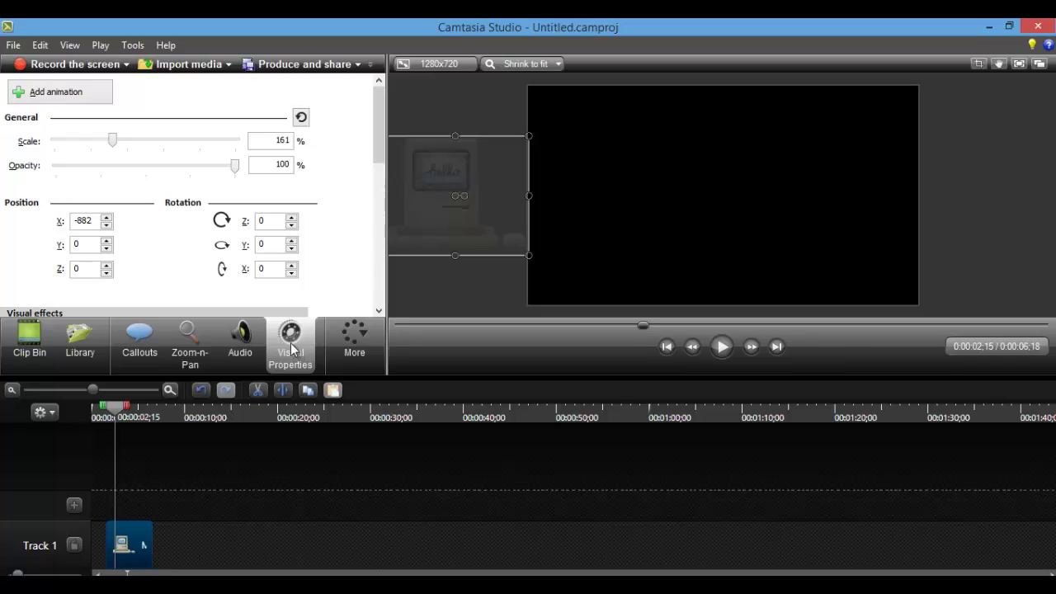
pyautogui.click(54, 96)
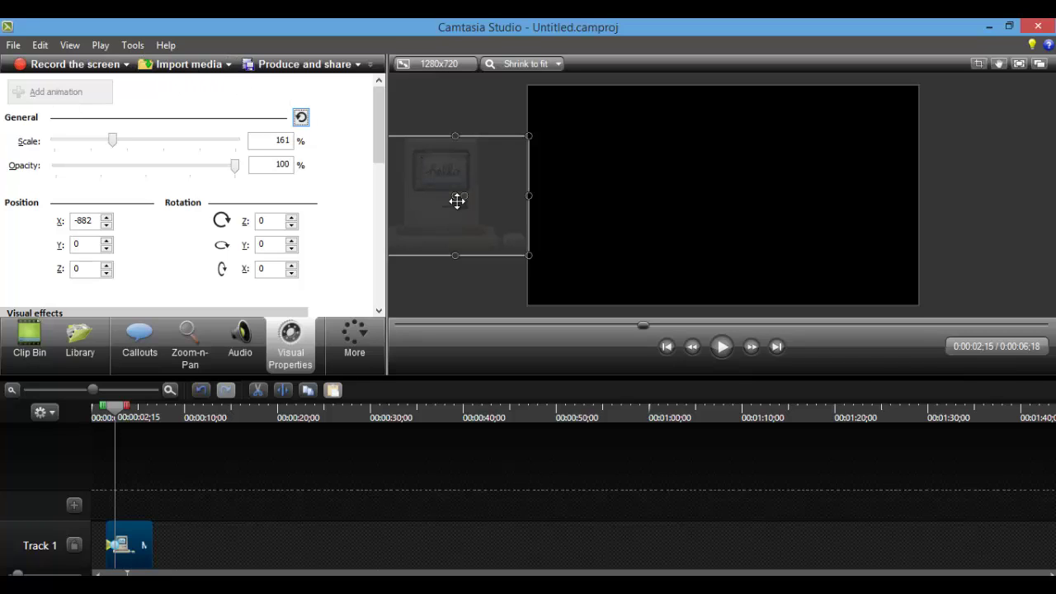
pyautogui.moveTo(451, 196); pyautogui.dragTo(721, 194)
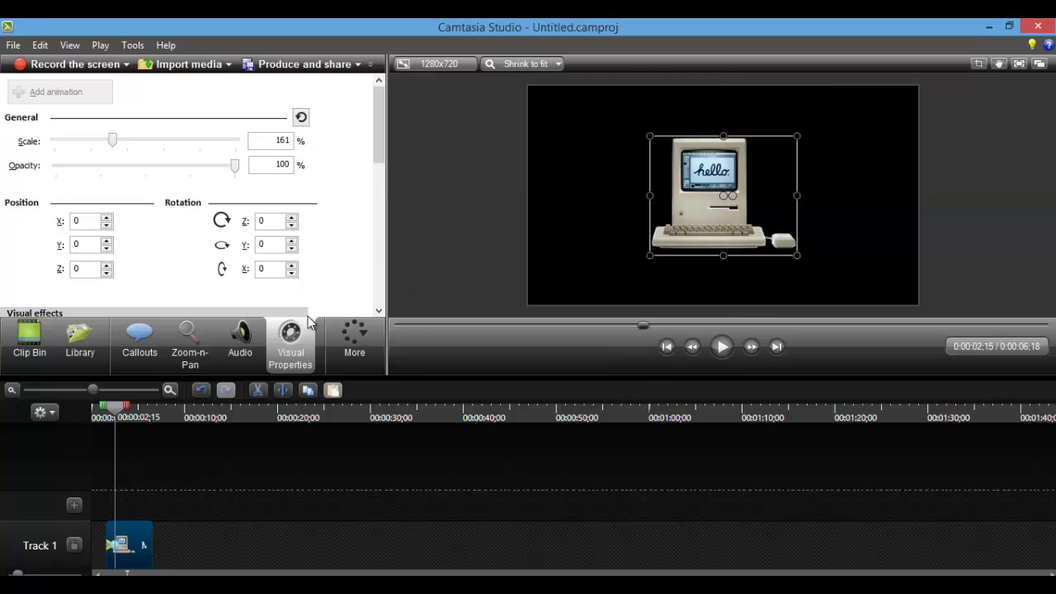
pyautogui.moveTo(116, 415); pyautogui.dragTo(95, 416)
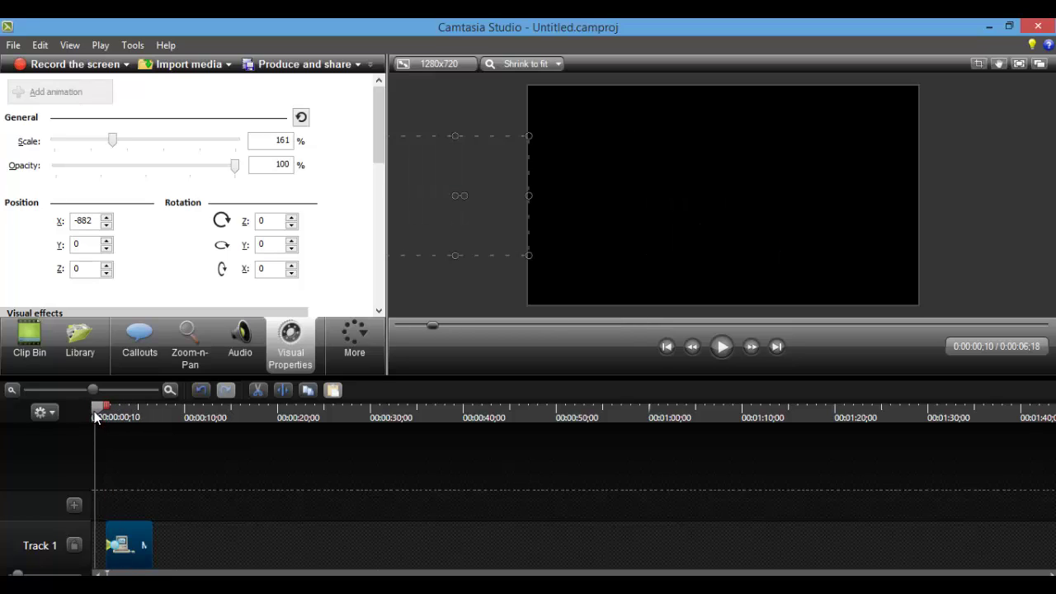
pyautogui.click(722, 347)
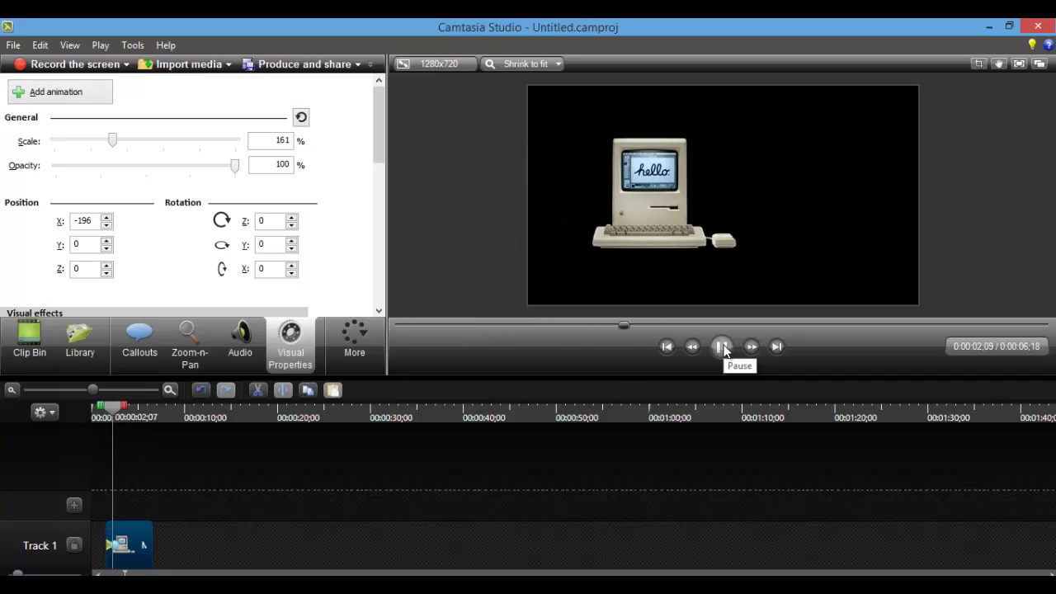
pyautogui.click(722, 347)
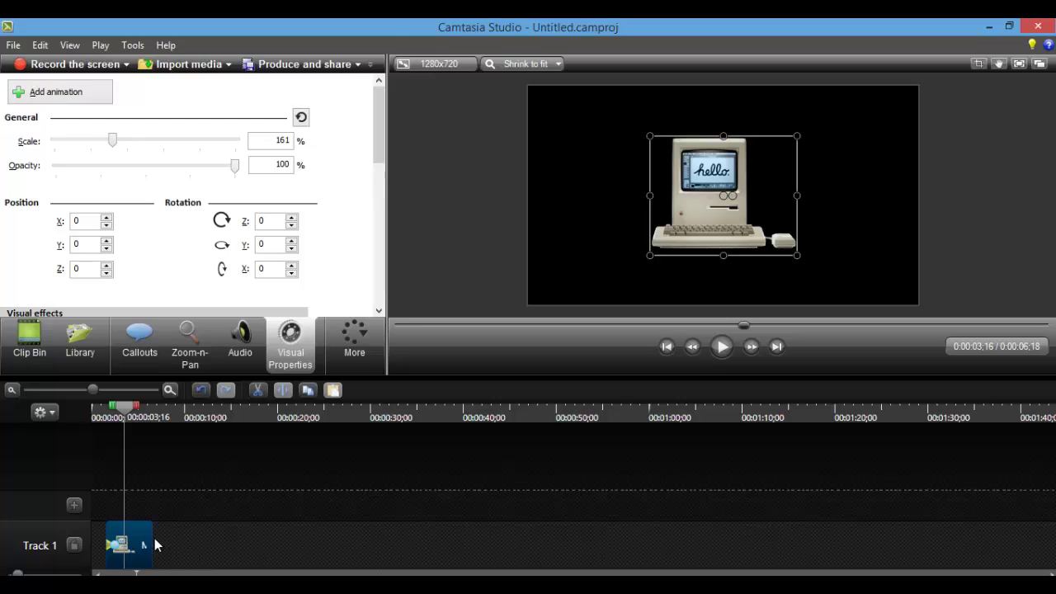
pyautogui.moveTo(155, 544); pyautogui.dragTo(264, 545)
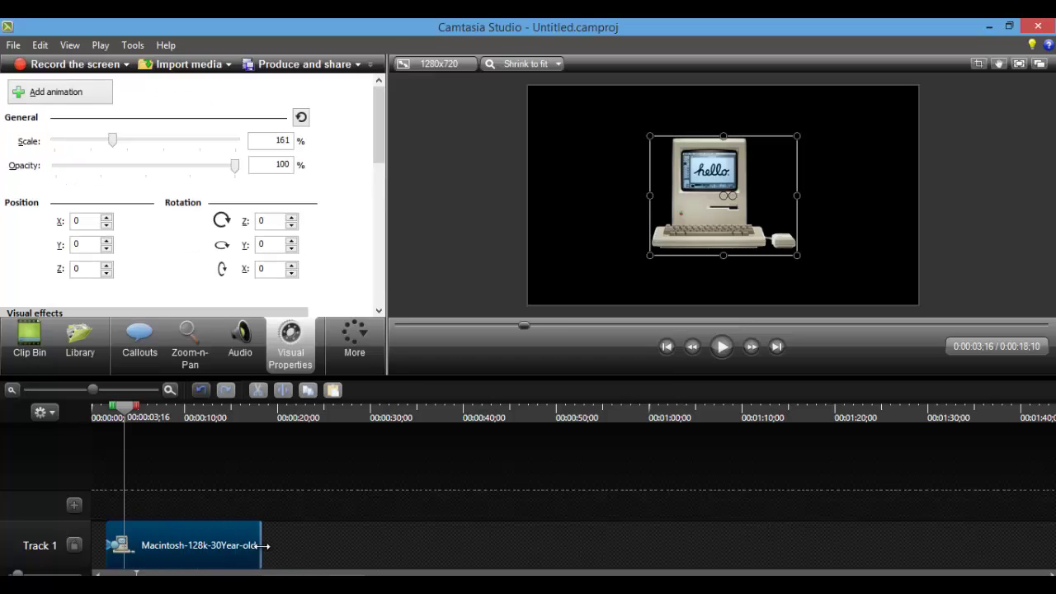
# At 0:00:05;23, animate the image to the upper-right corner (X 374, Y 142) and preview it
pyautogui.moveTo(131, 413); pyautogui.dragTo(151, 416)
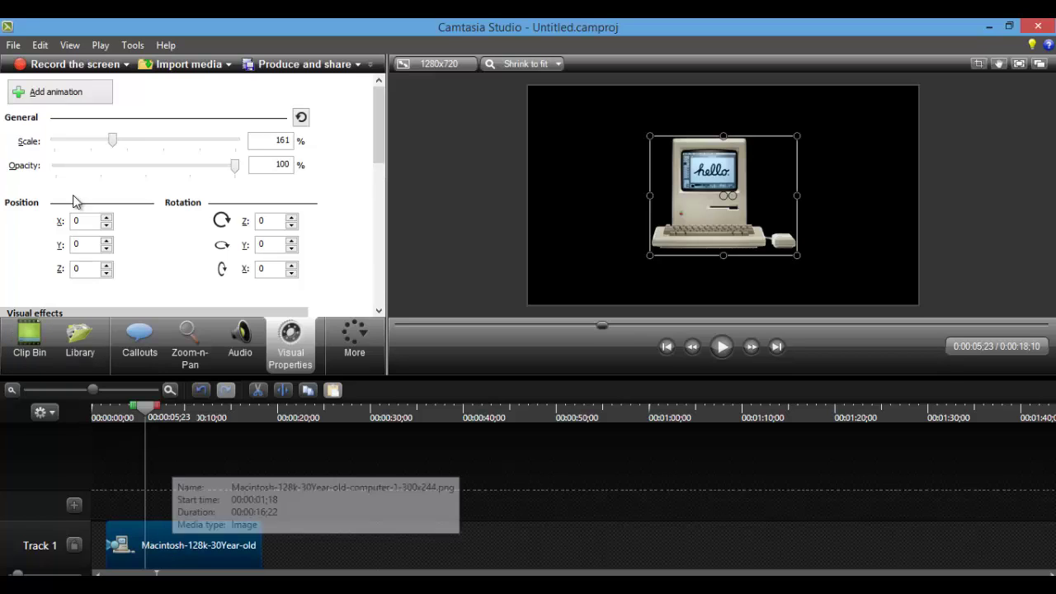
pyautogui.click(71, 97)
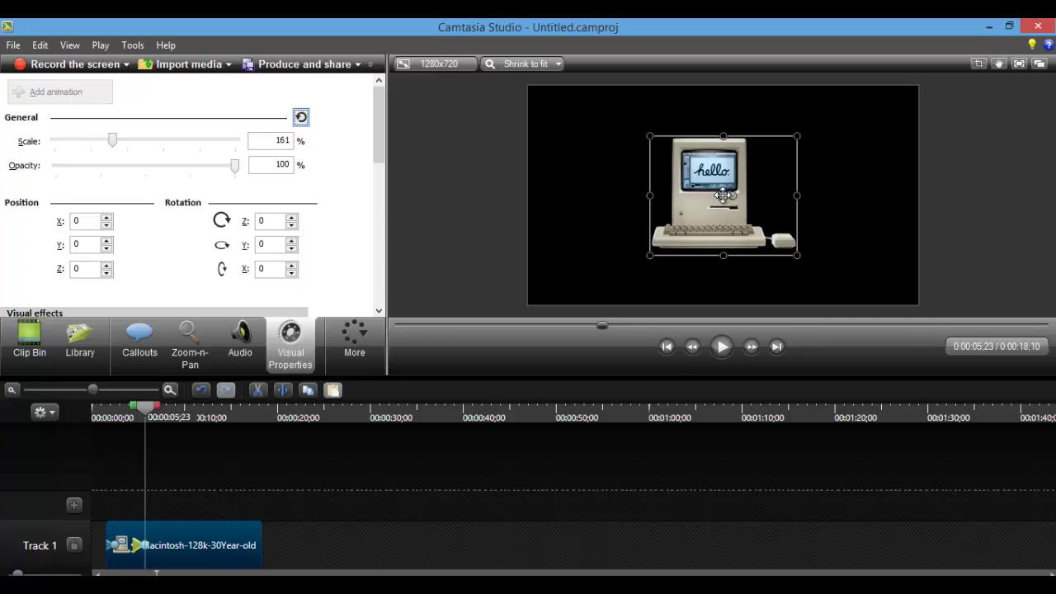
pyautogui.moveTo(723, 196); pyautogui.dragTo(838, 152)
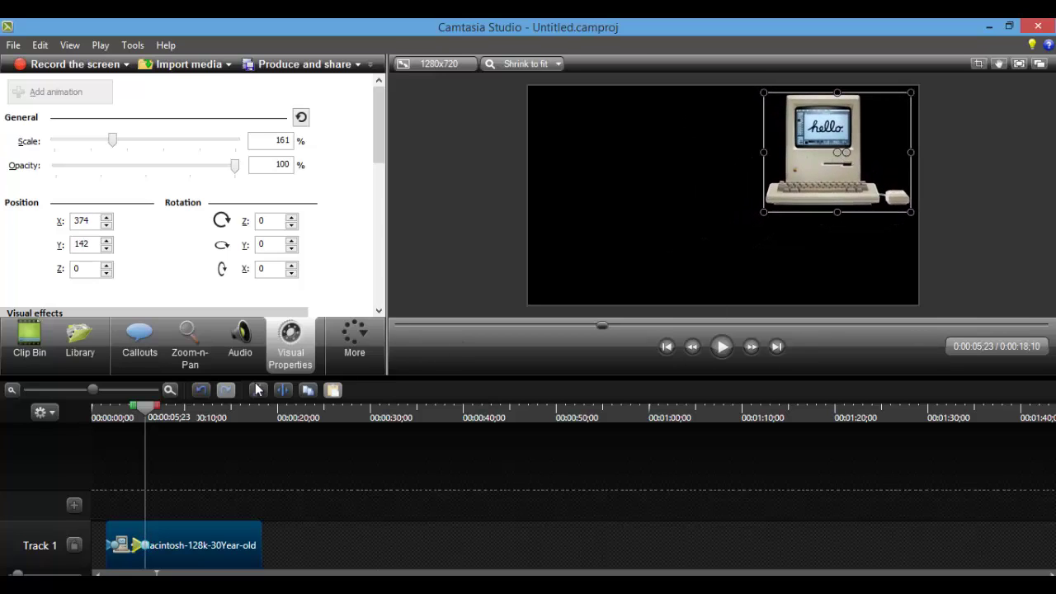
pyautogui.moveTo(144, 415); pyautogui.dragTo(117, 416)
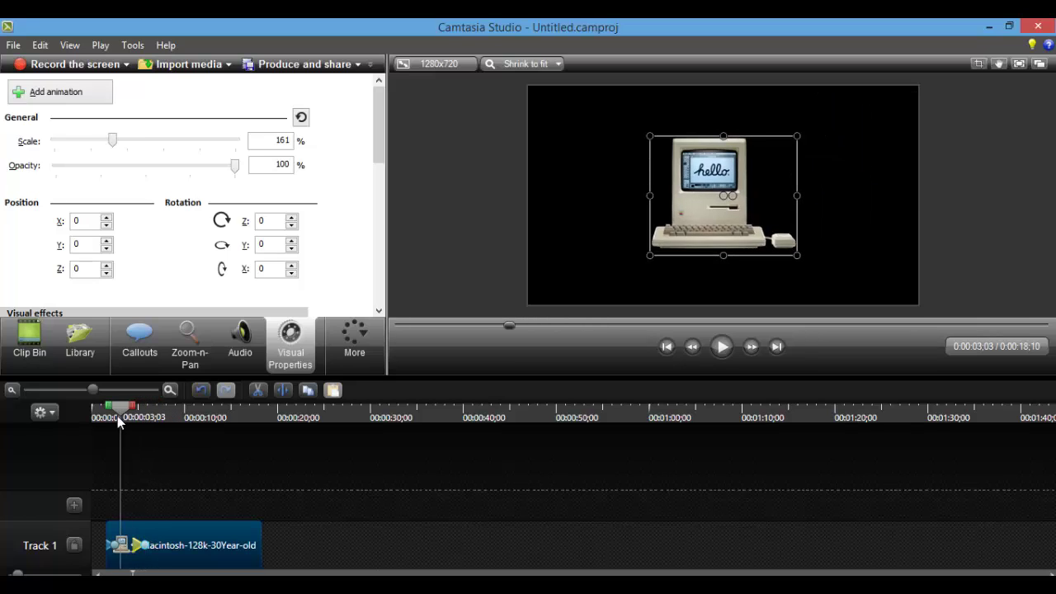
pyautogui.click(722, 348)
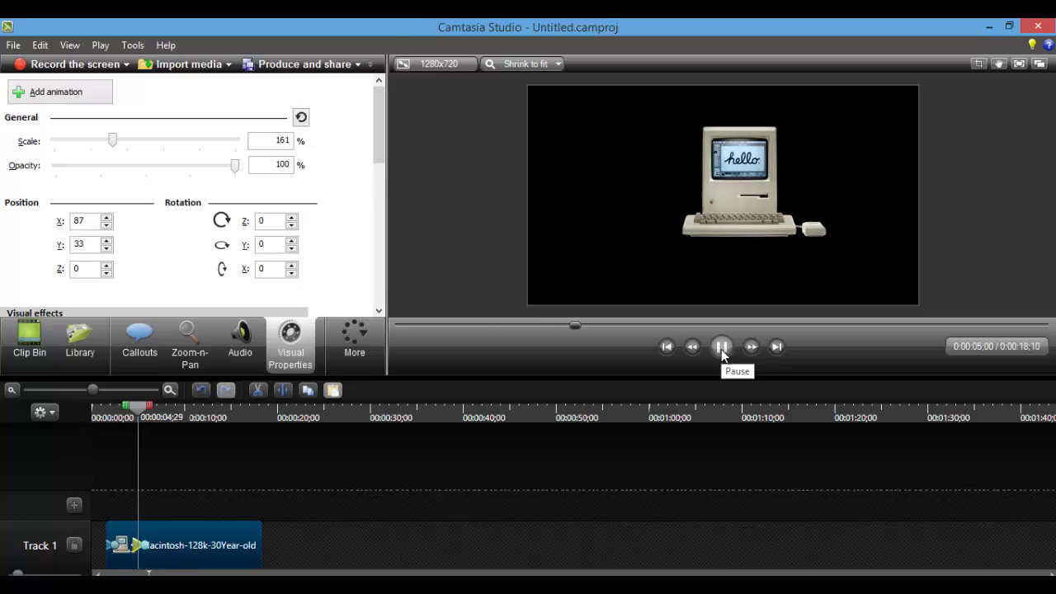
pyautogui.click(721, 350)
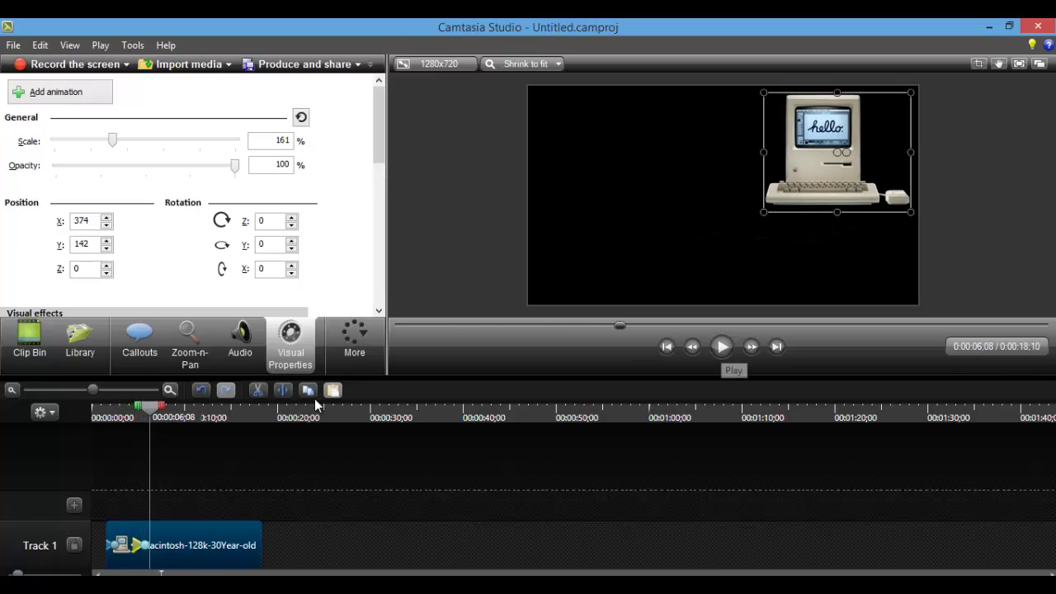
pyautogui.moveTo(150, 411); pyautogui.dragTo(171, 415)
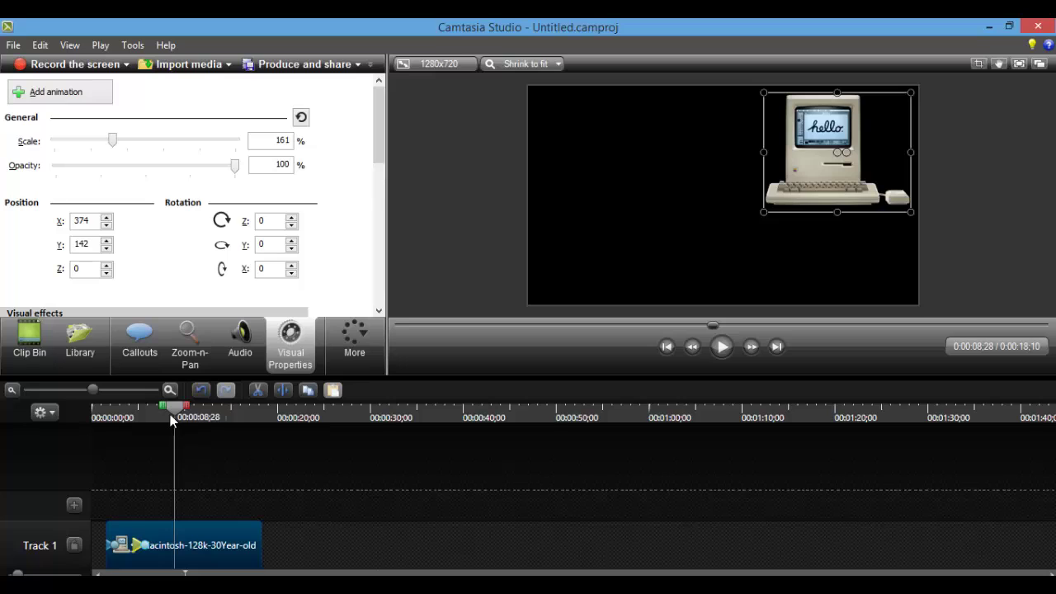
# Animate the image further right, then into the lower-left (X -379, Y -145) at about 12 seconds
pyautogui.click(36, 95)
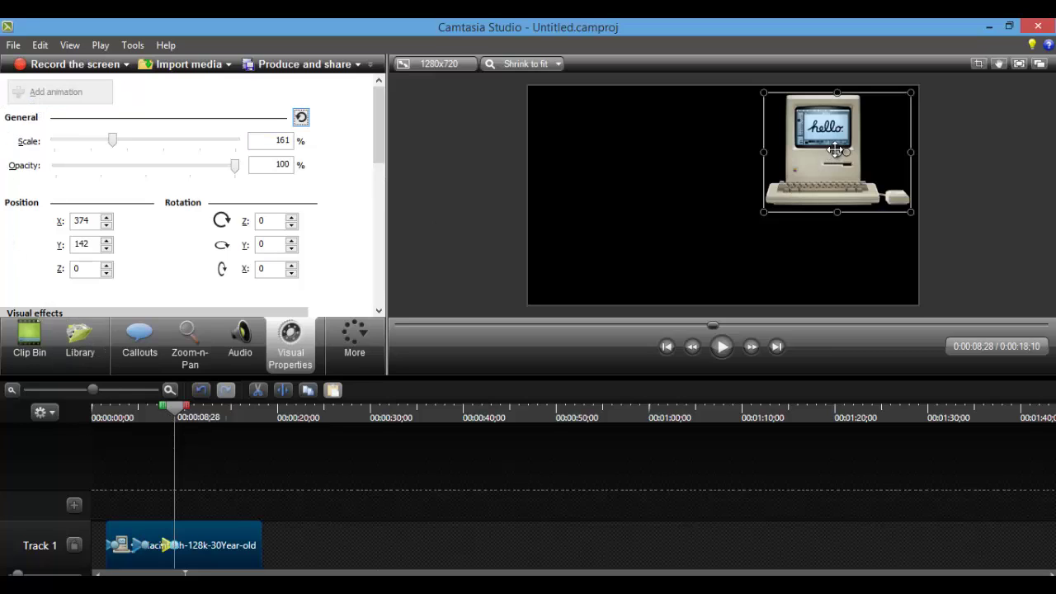
pyautogui.moveTo(835, 151); pyautogui.dragTo(997, 201)
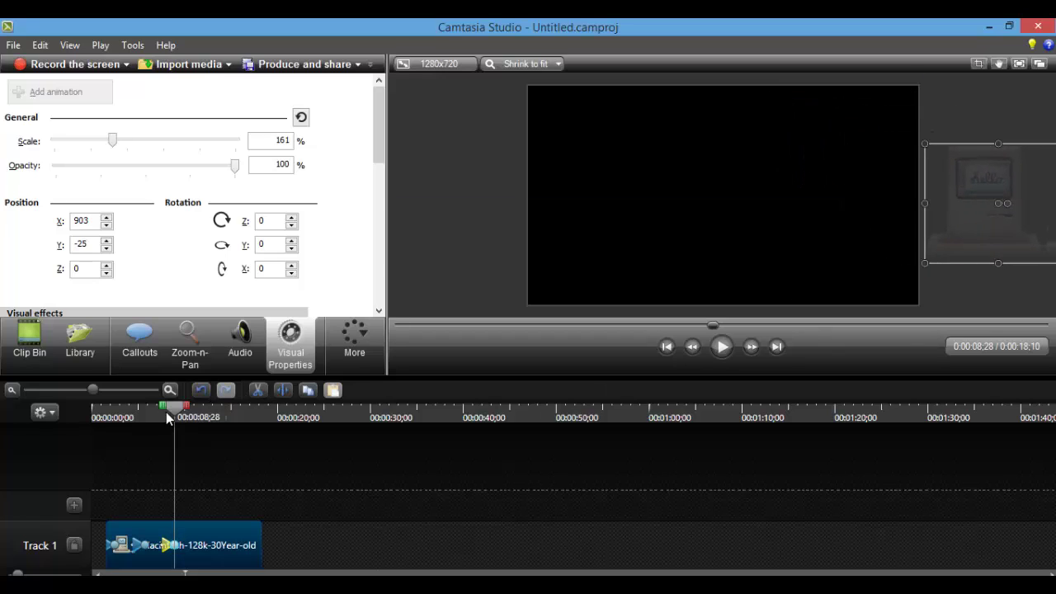
pyautogui.moveTo(180, 411); pyautogui.dragTo(205, 416)
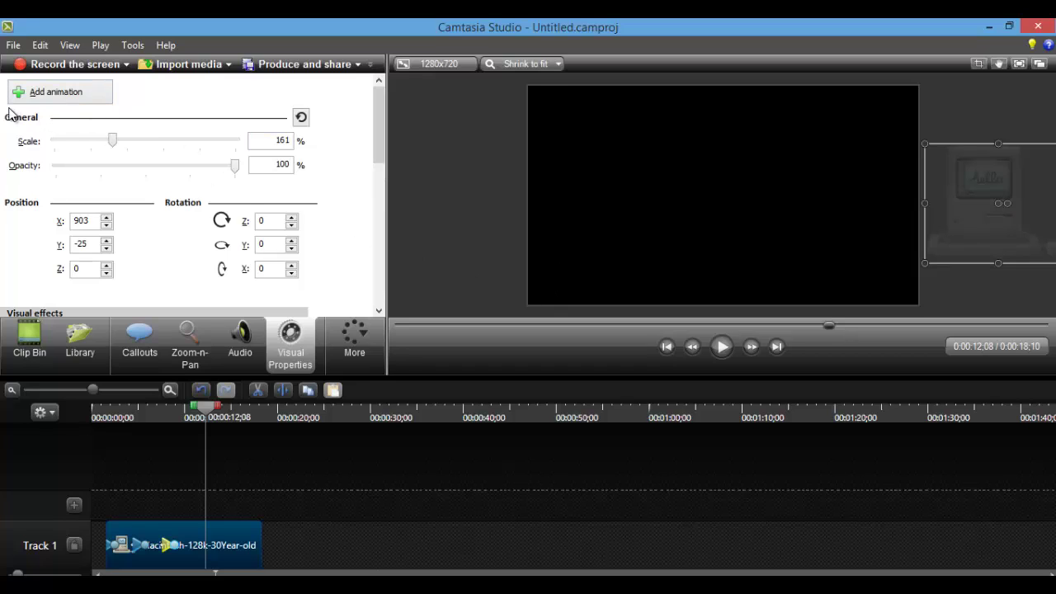
pyautogui.click(54, 92)
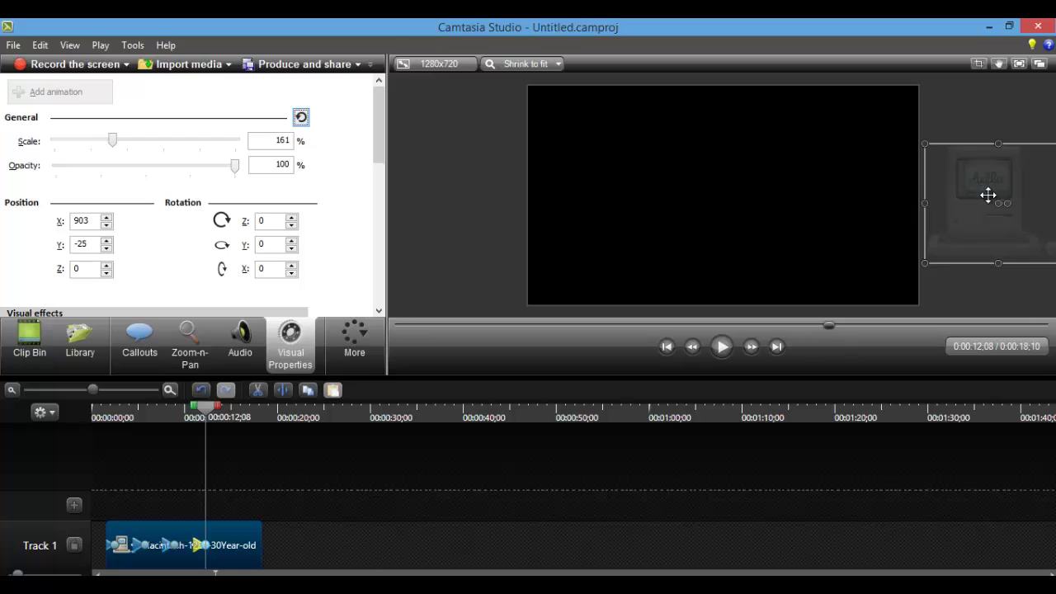
pyautogui.moveTo(987, 193); pyautogui.dragTo(601, 234)
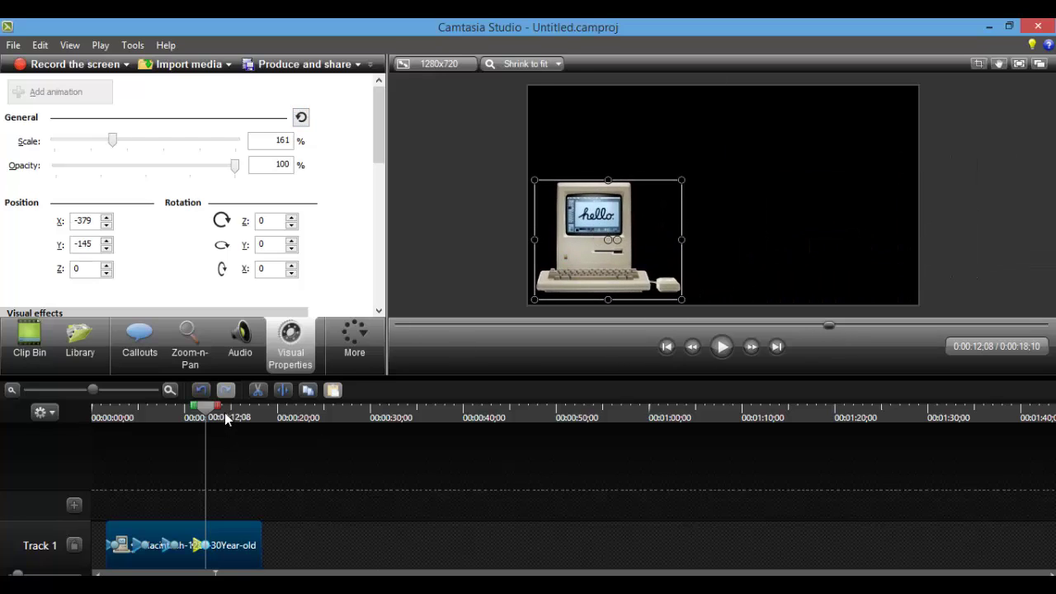
# At about 15 seconds, animate the image back to the canvas centre by 0:00:15;13
pyautogui.moveTo(209, 411); pyautogui.dragTo(245, 424)
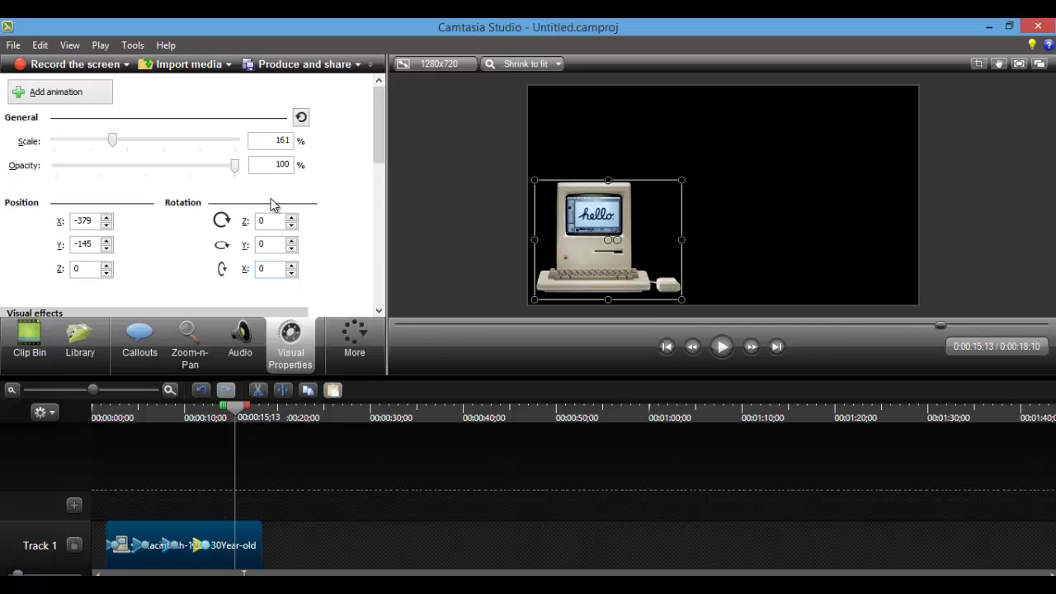
pyautogui.click(57, 92)
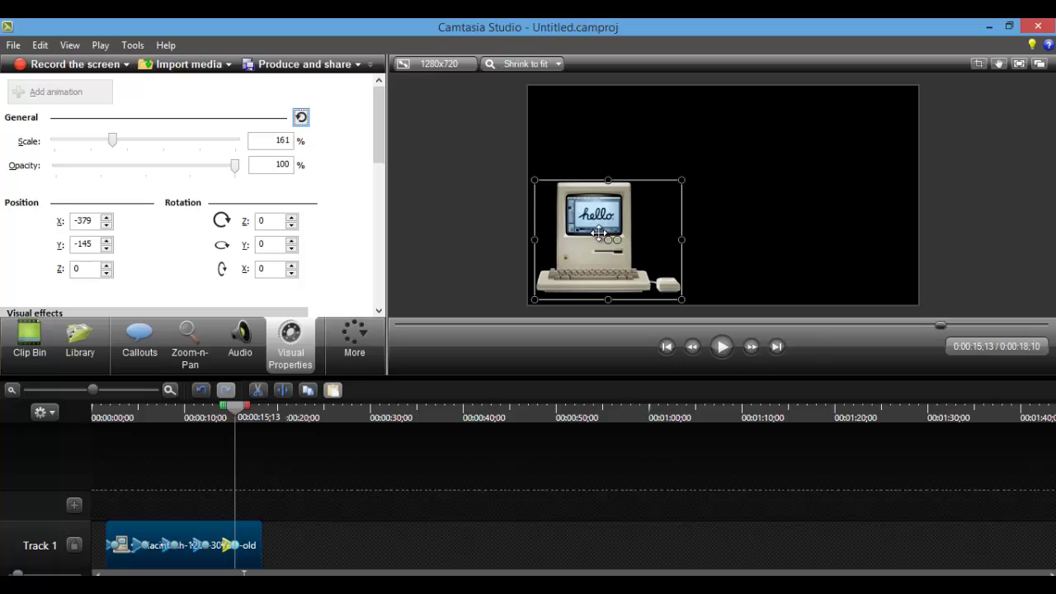
pyautogui.moveTo(608, 238); pyautogui.dragTo(722, 198)
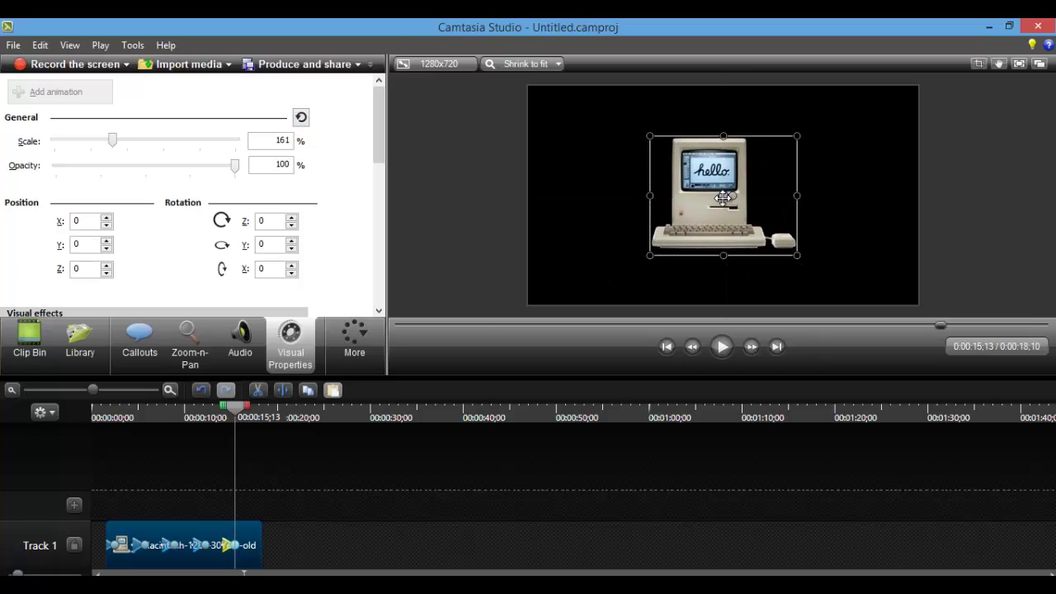
pyautogui.click(442, 268)
# Play the whole animation from 0:00 through 0:00:17;17, then show the Clip Bin
pyautogui.click(97, 418)
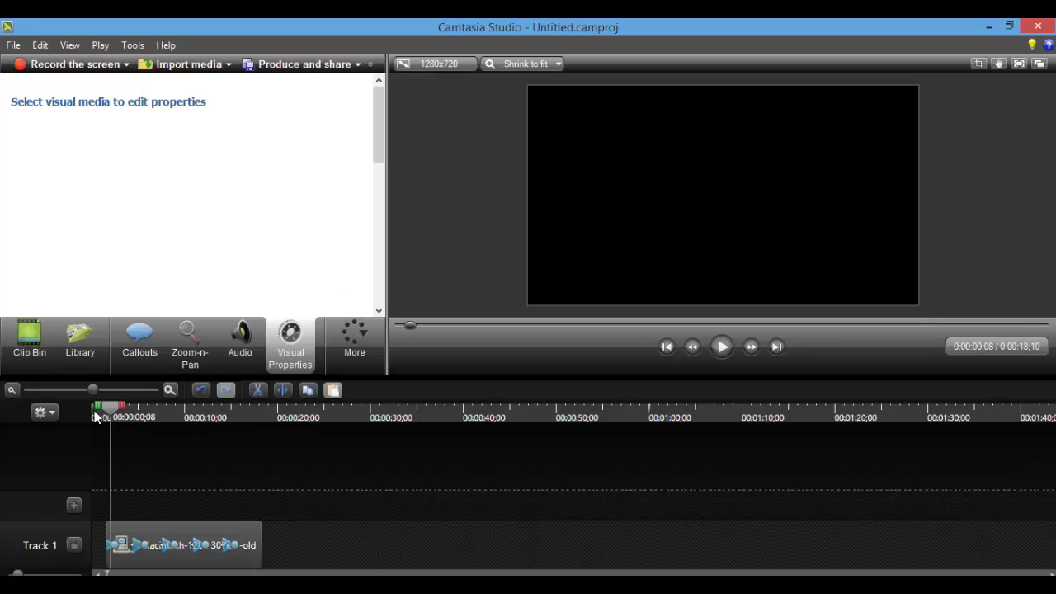
pyautogui.click(723, 347)
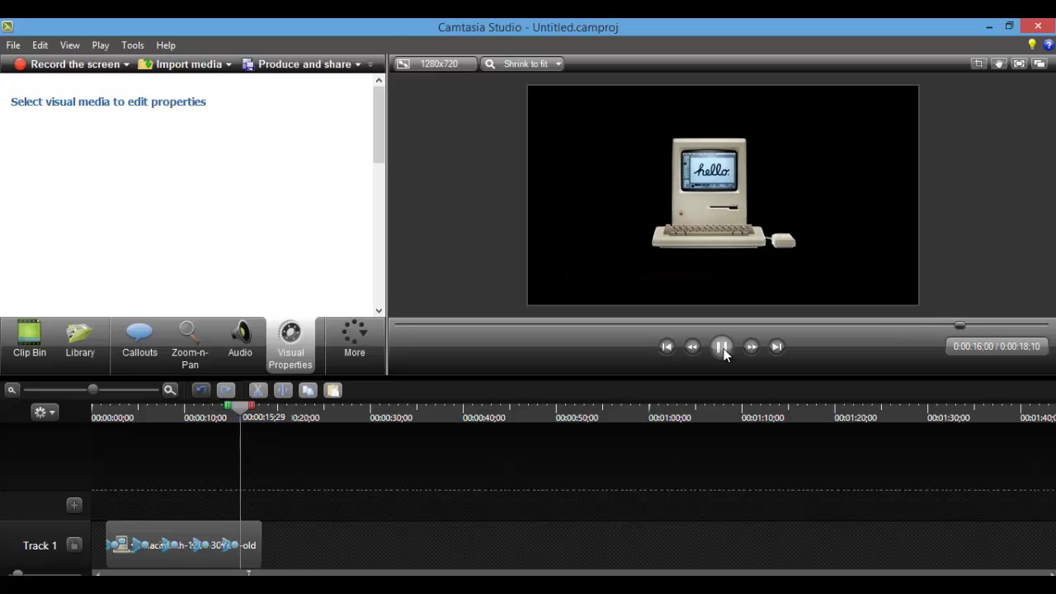
pyautogui.click(723, 349)
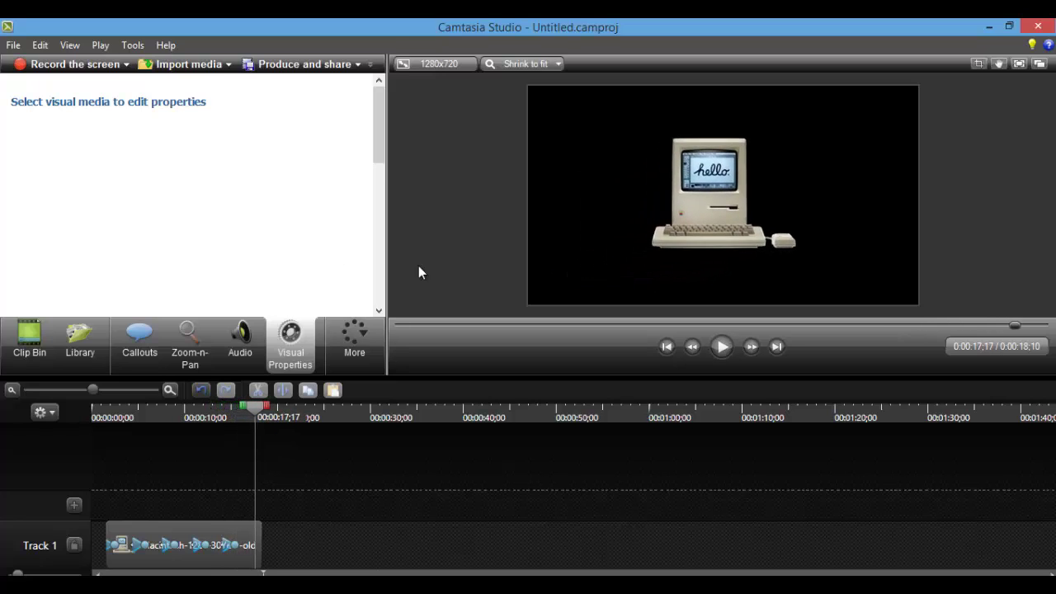
pyautogui.click(26, 347)
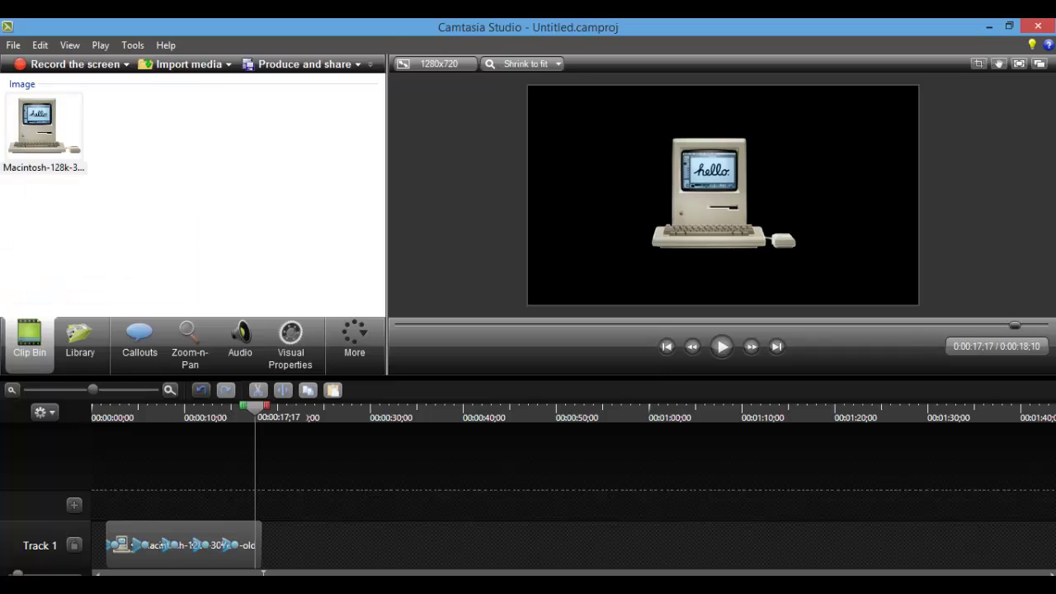
# Stretch the clip to about 41 seconds, shift the animation to 12;25, and preview from 13 seconds
pyautogui.moveTo(260, 538); pyautogui.dragTo(479, 559)
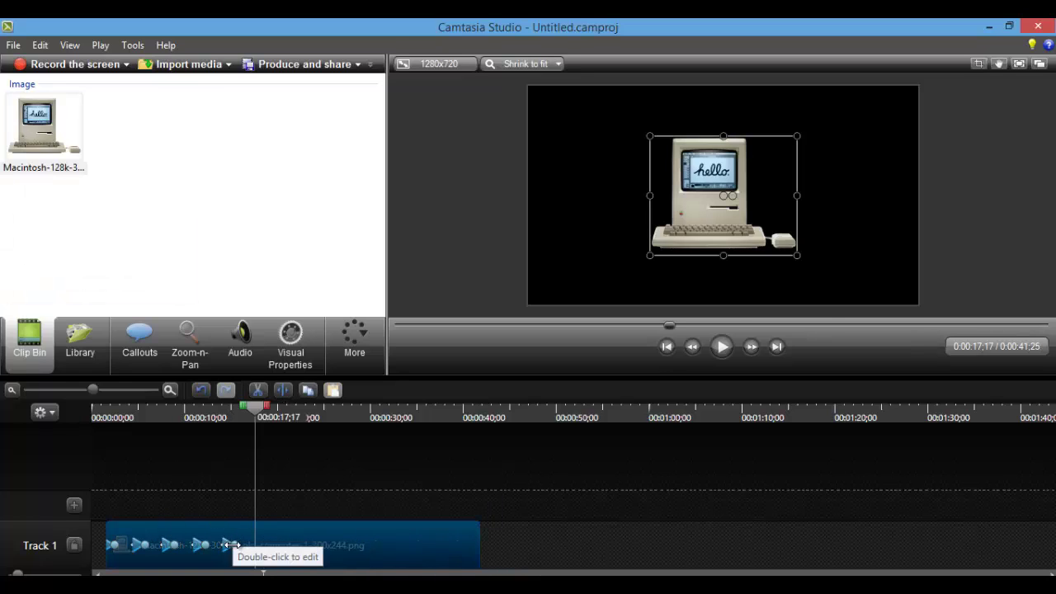
pyautogui.moveTo(231, 545); pyautogui.dragTo(342, 544)
pyautogui.moveTo(250, 408); pyautogui.dragTo(216, 415)
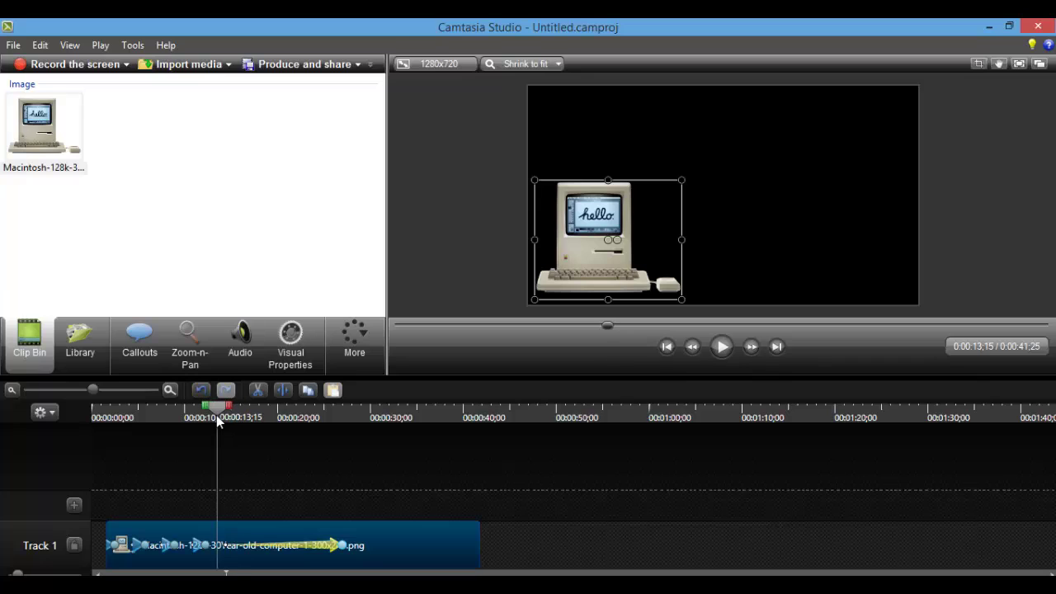
pyautogui.click(723, 347)
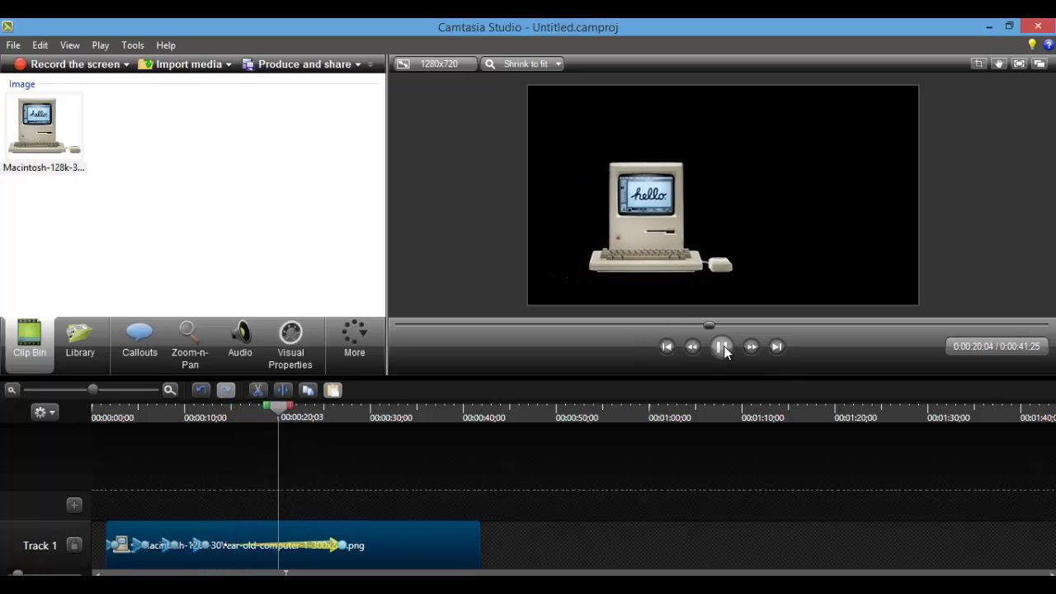
pyautogui.click(723, 347)
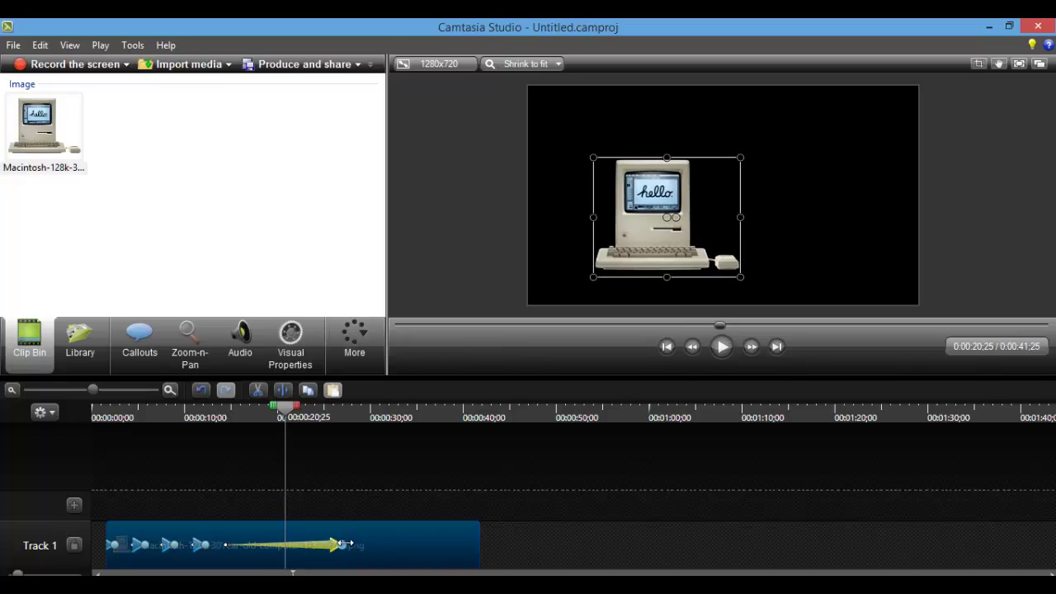
# Retime the centring animation arrow, preview from about 14 seconds, and open Visual Properties at 0:00:12;08
pyautogui.moveTo(342, 546); pyautogui.dragTo(241, 545)
pyautogui.click(228, 417)
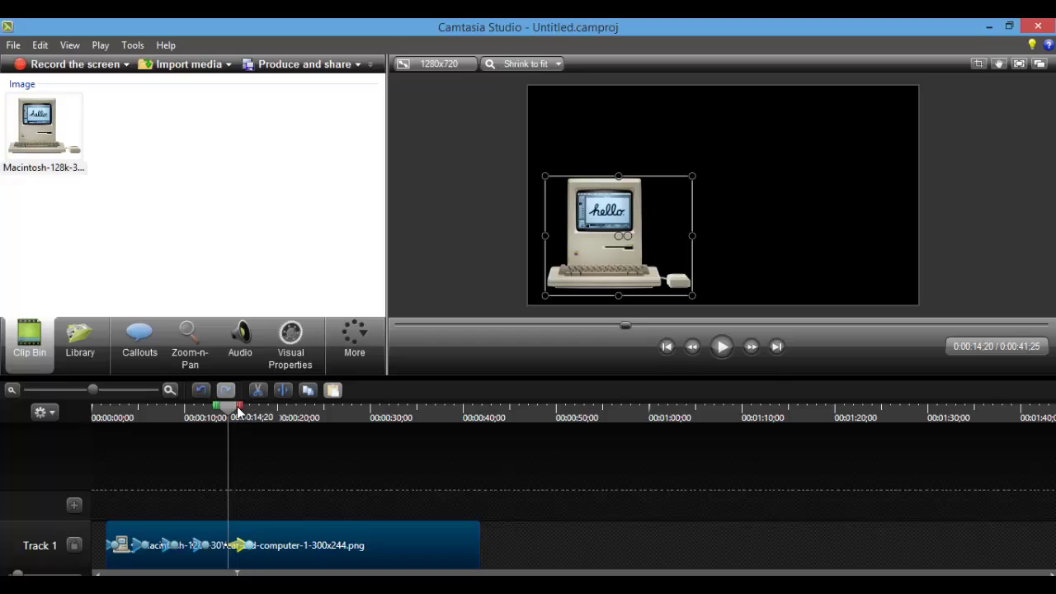
pyautogui.click(722, 347)
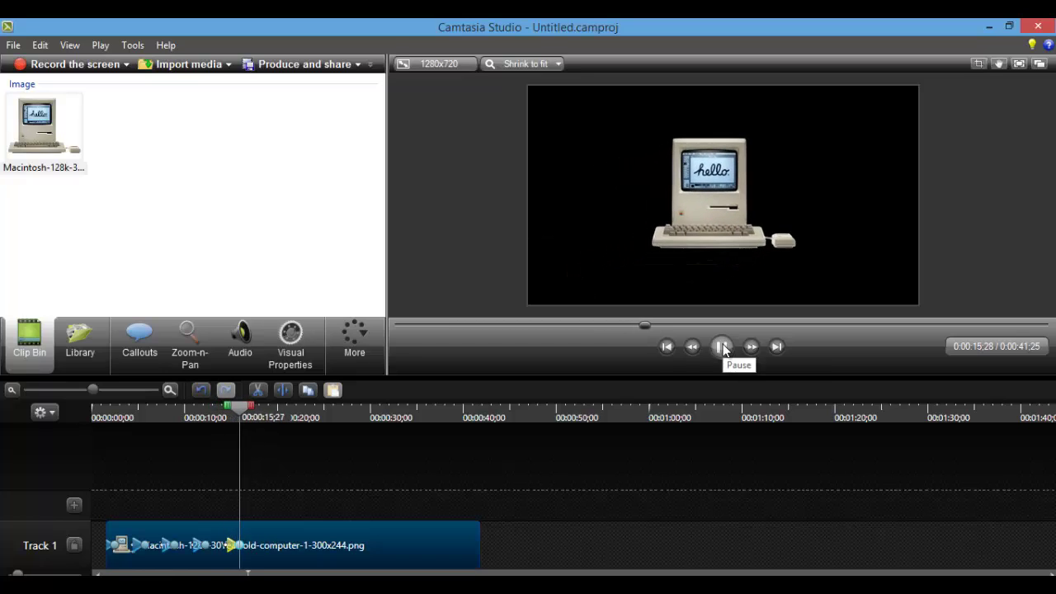
pyautogui.click(722, 347)
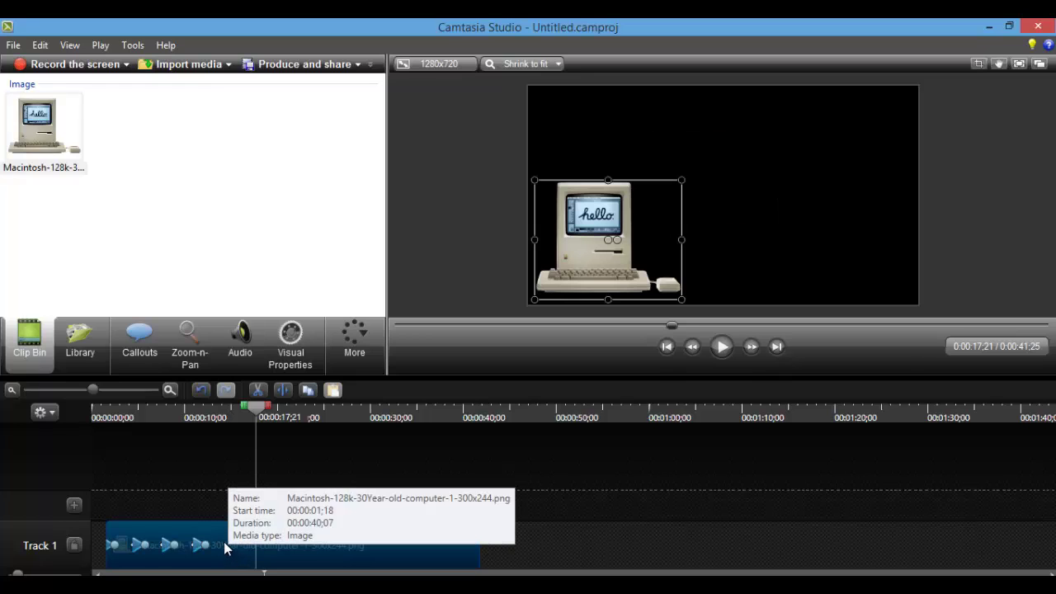
pyautogui.click(231, 547)
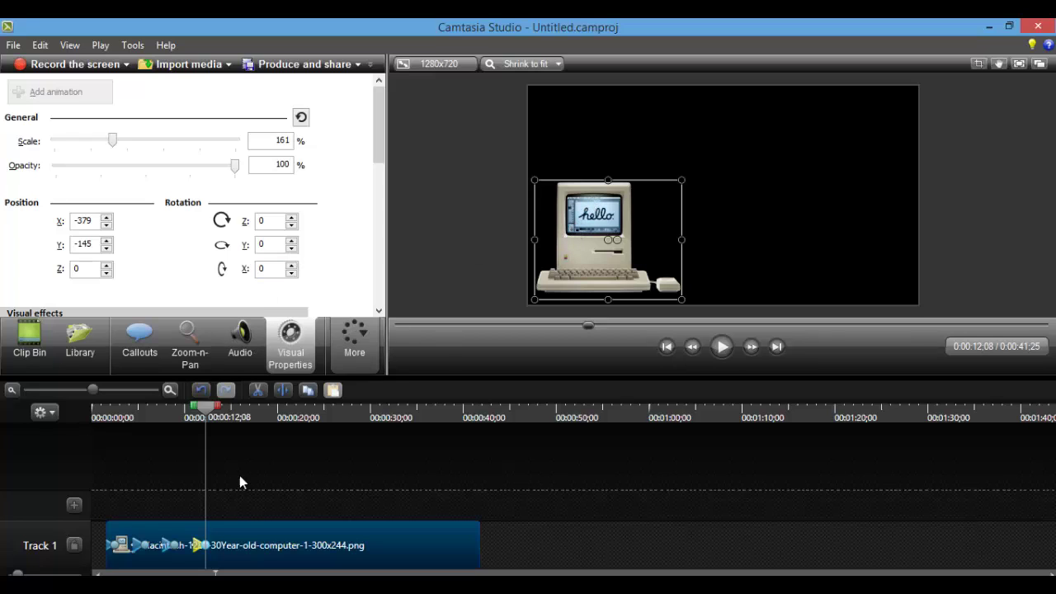
# At 0:16;13, add an animation shifting the Macintosh image up-right and rotating it 180°
pyautogui.click(224, 410)
pyautogui.moveTo(234, 416)
pyautogui.mouseDown()
pyautogui.moveTo(251, 414)
pyautogui.moveTo(245, 434)
pyautogui.mouseUp()
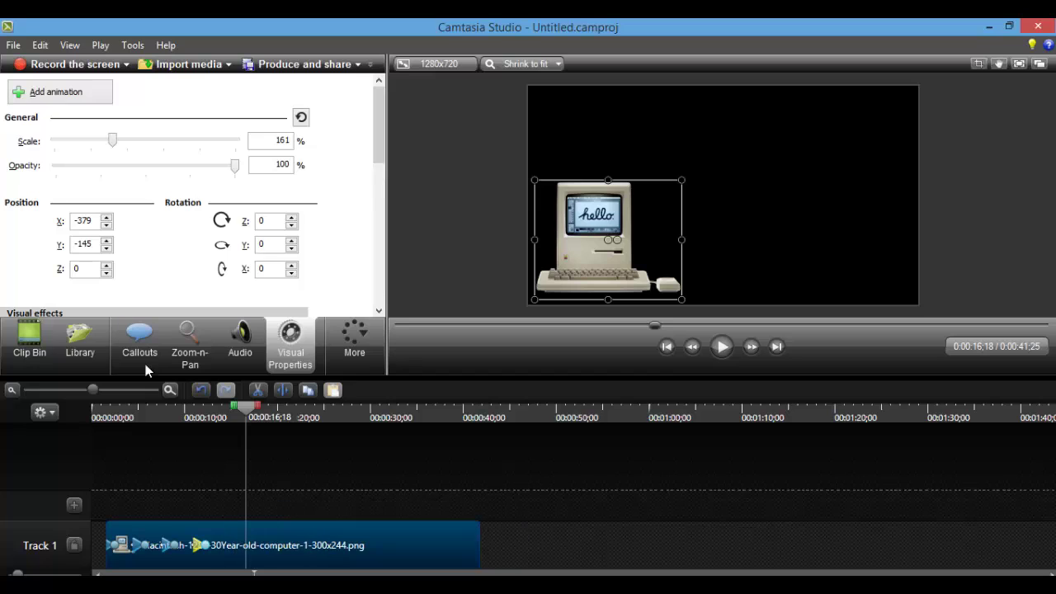
pyautogui.click(61, 93)
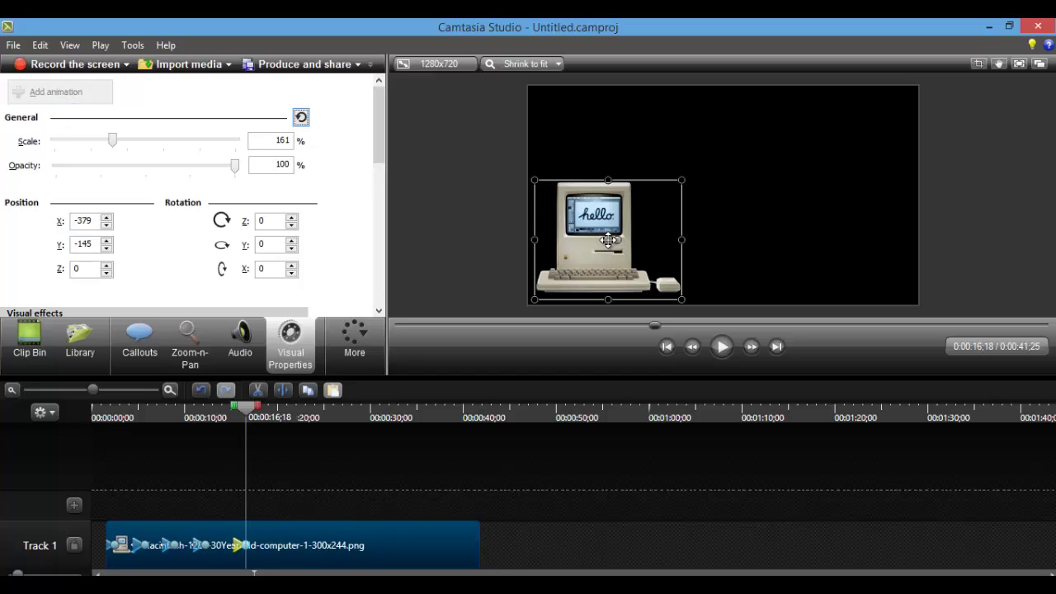
pyautogui.press('c')
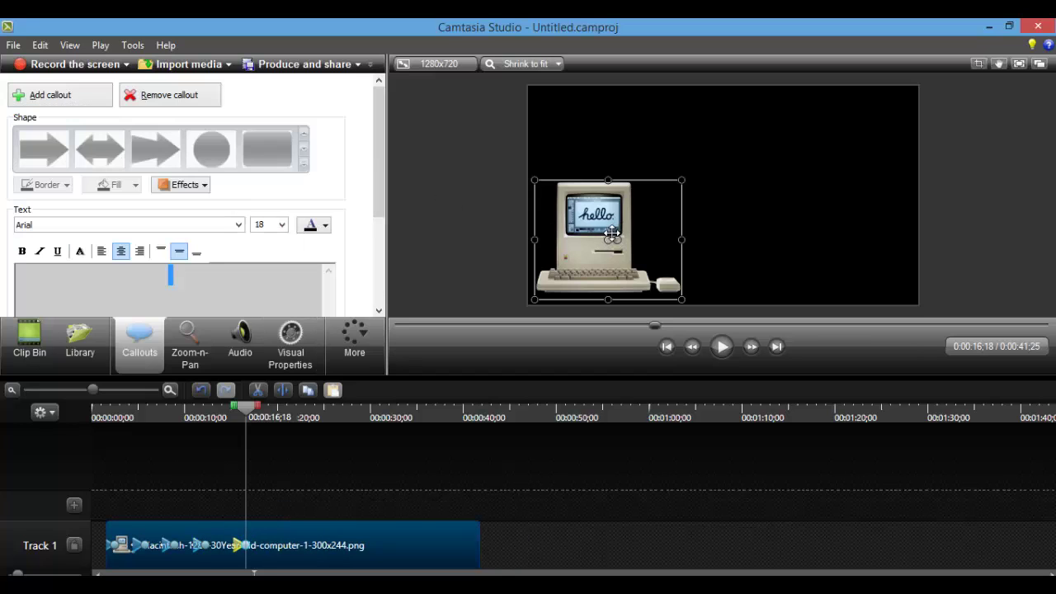
pyautogui.moveTo(608, 239); pyautogui.dragTo(708, 184)
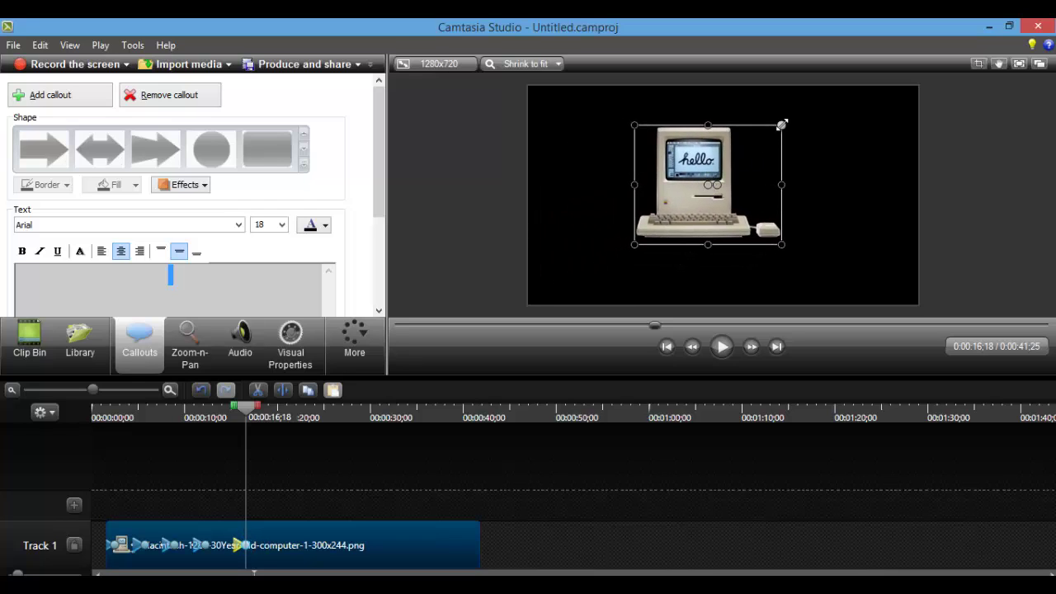
pyautogui.moveTo(720, 188); pyautogui.dragTo(698, 185)
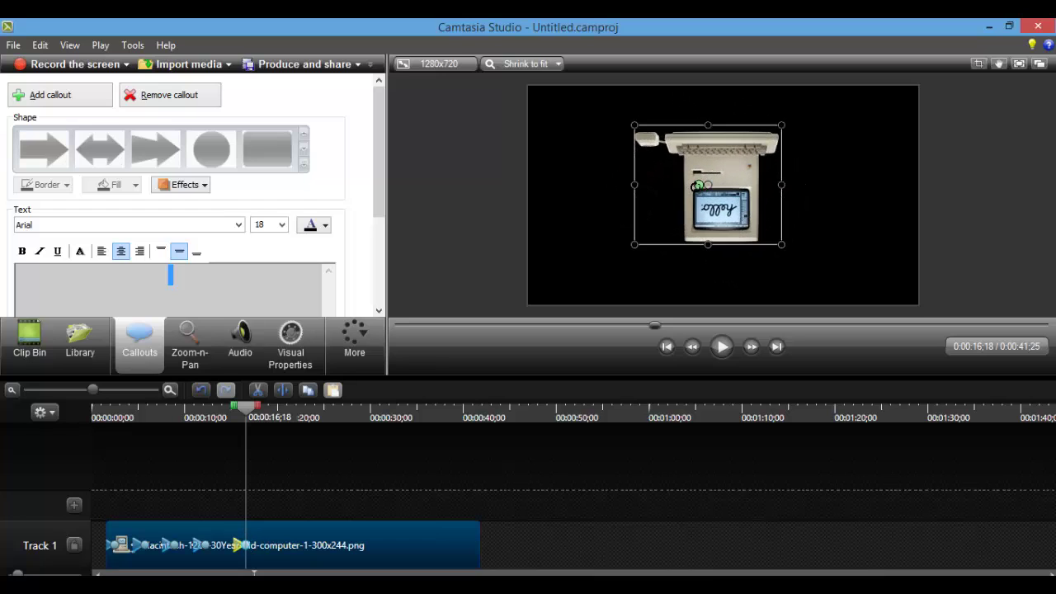
# Play the flip animation from 0:13;10, pause it, and return to the Clip Bin
pyautogui.click(217, 418)
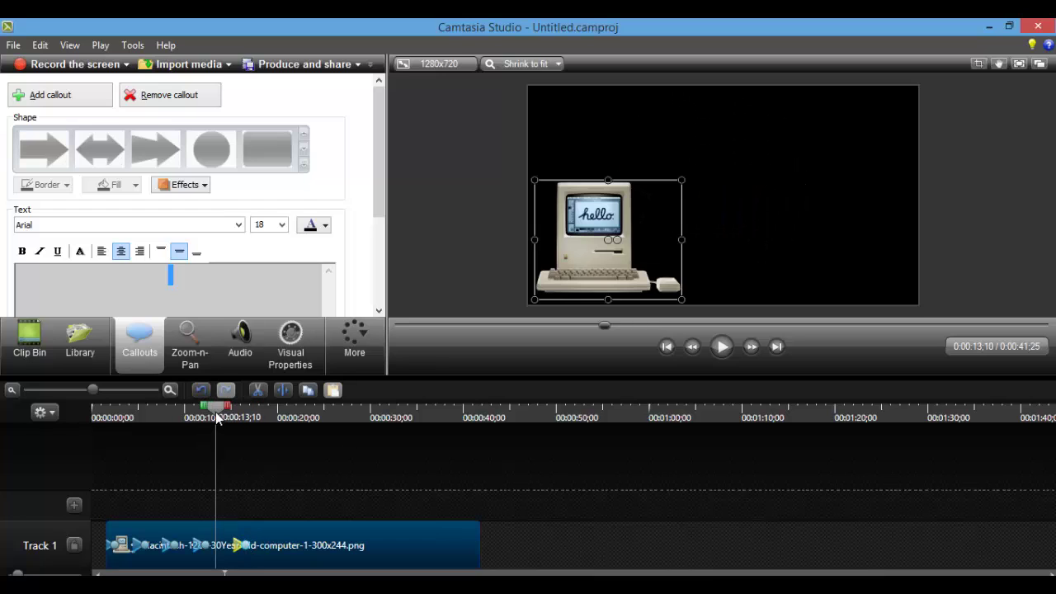
pyautogui.click(720, 347)
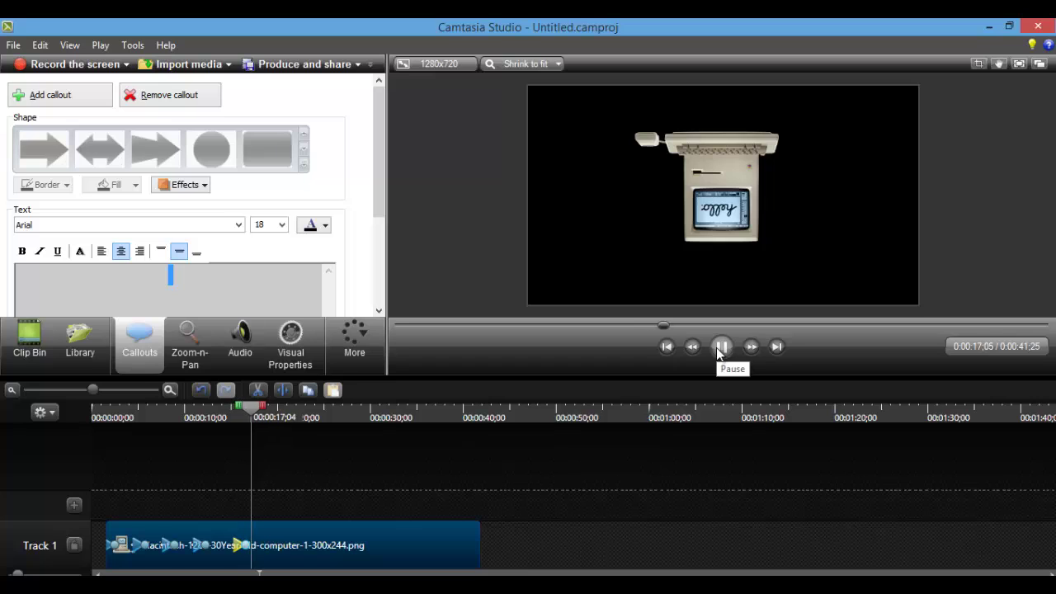
pyautogui.click(720, 348)
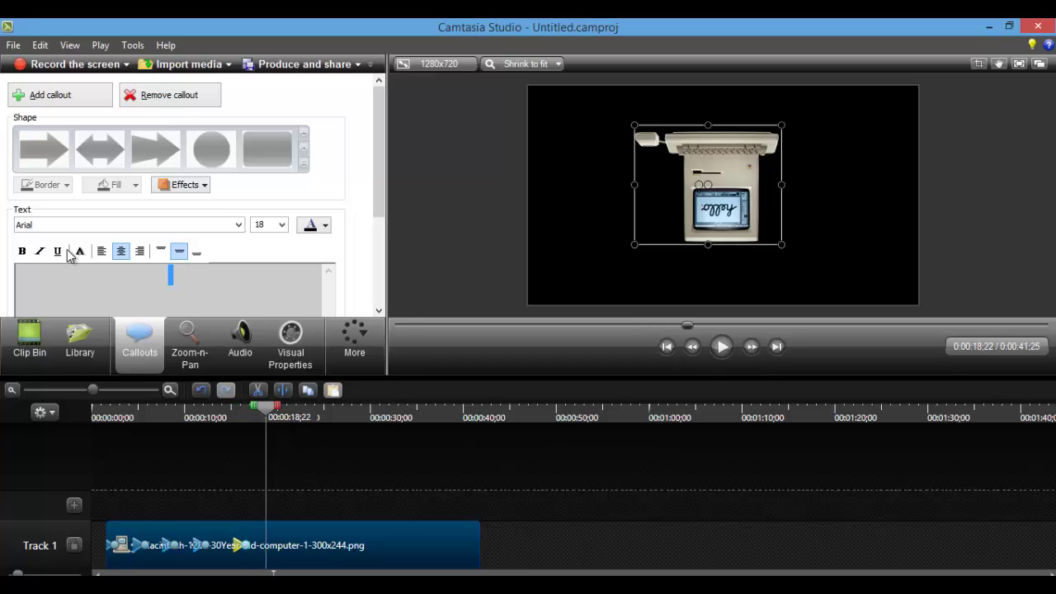
pyautogui.click(32, 347)
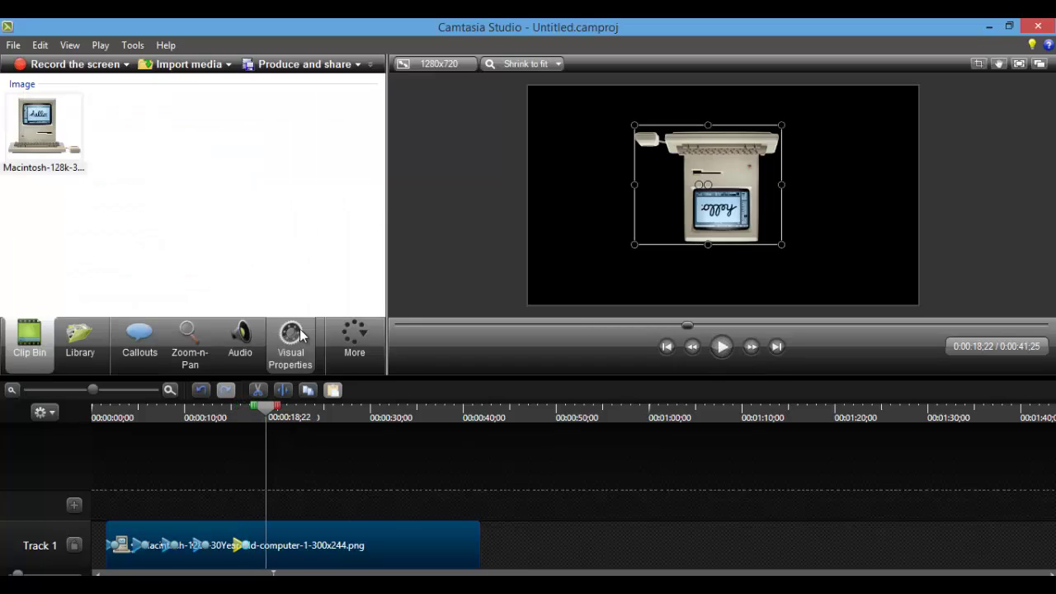